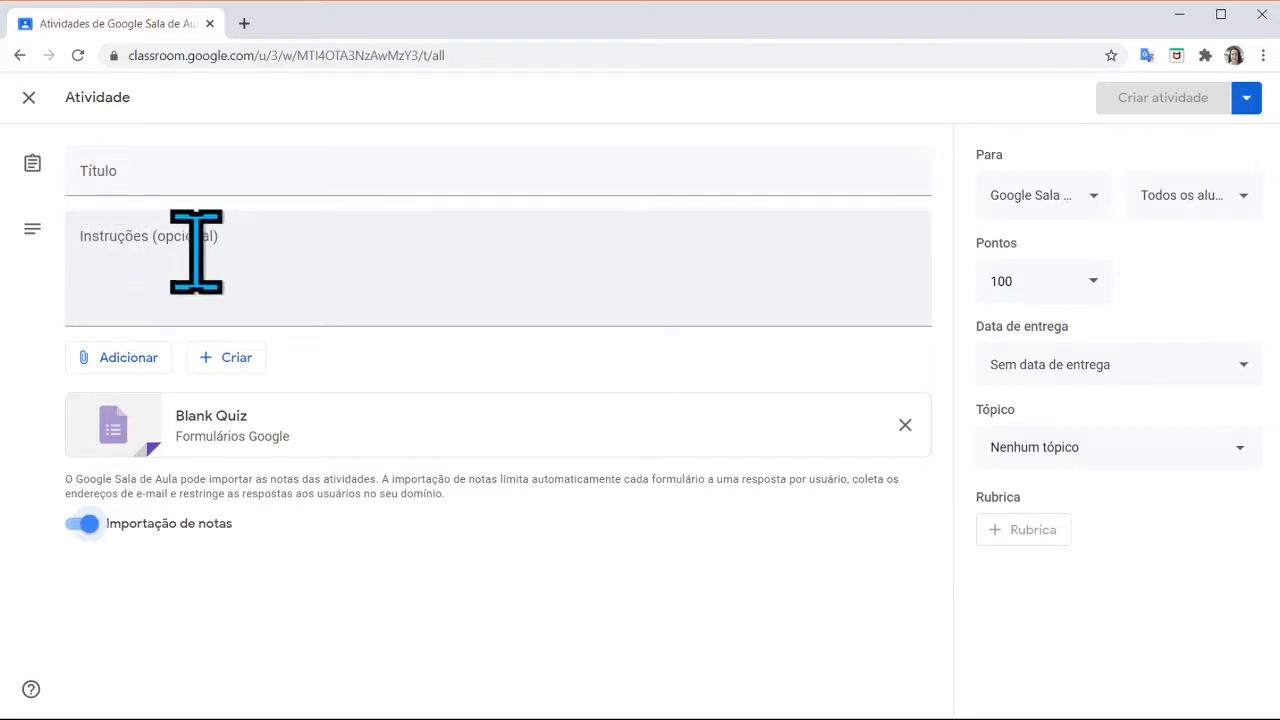
Title the activity "Questionário" and enter the instructions "Responda o questionário clicando abaixo"
{"action": "left_click", "coordinate": [103, 172]}
{"action": "type", "text": "Q"}
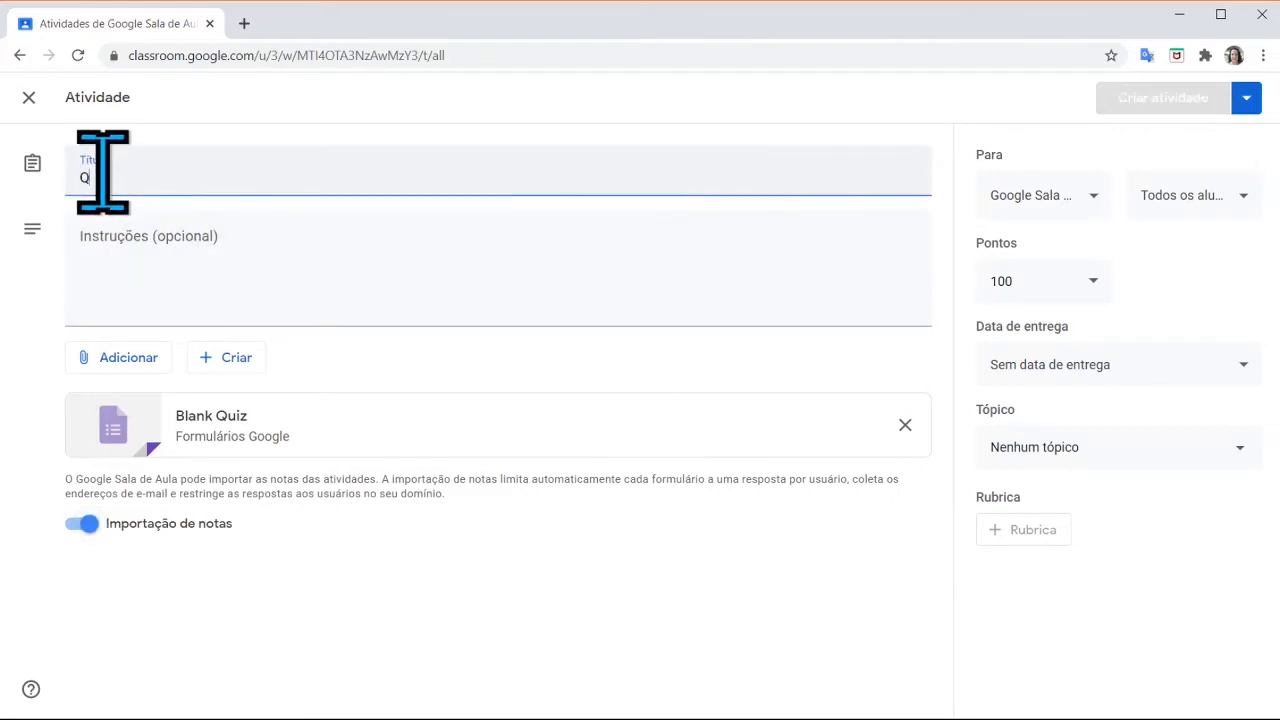
{"action": "type", "text": "uestionário"}
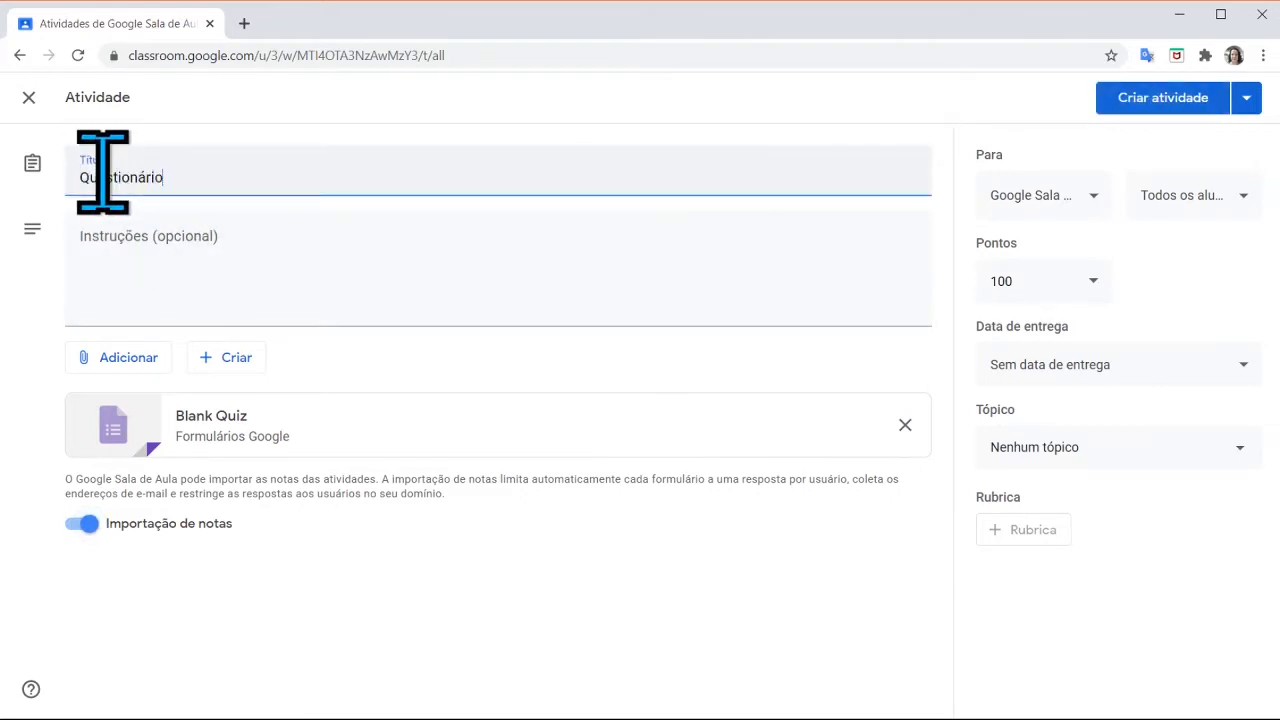
{"action": "left_click", "coordinate": [158, 236]}
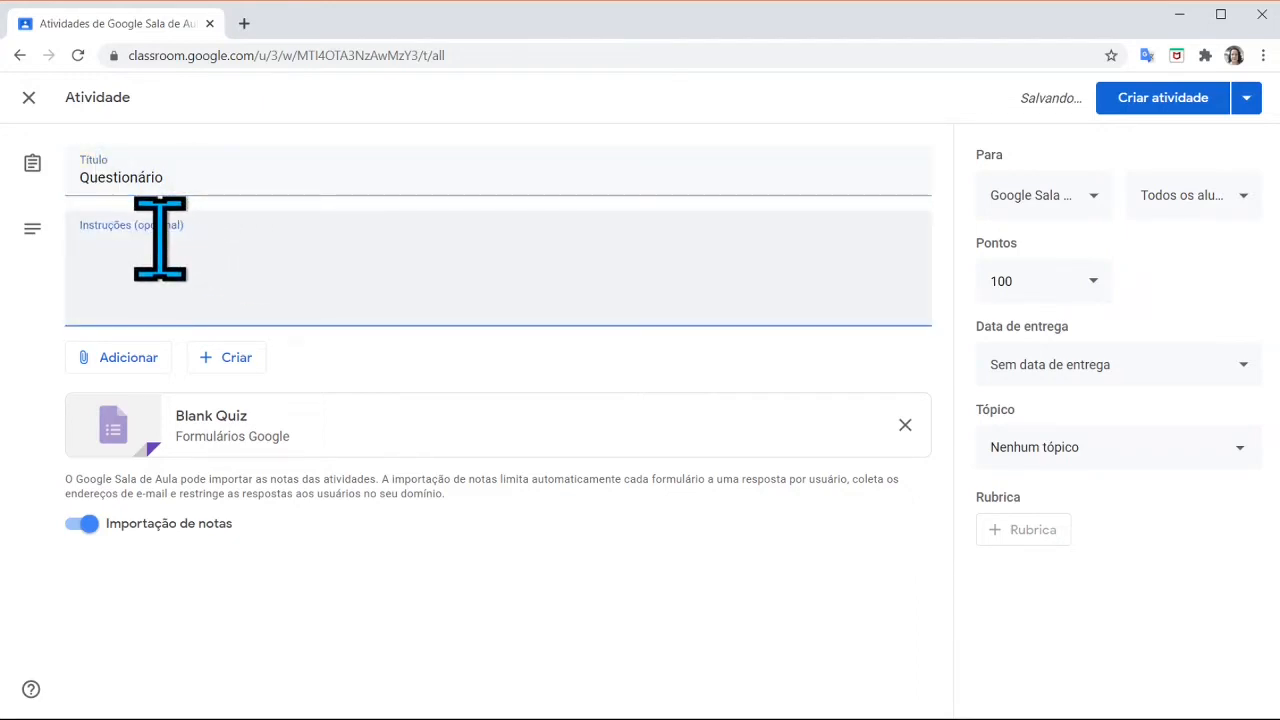
{"action": "type", "text": "Respond"}
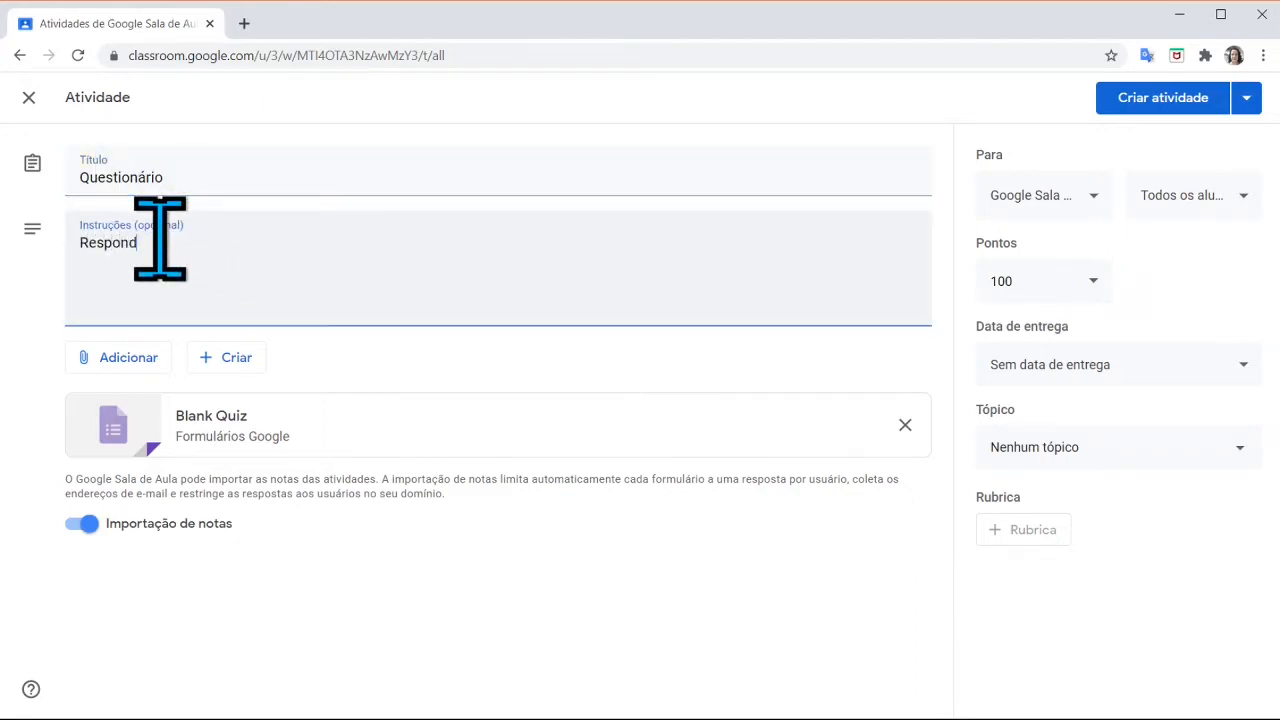
{"action": "type", "text": "a o questionário clicand"}
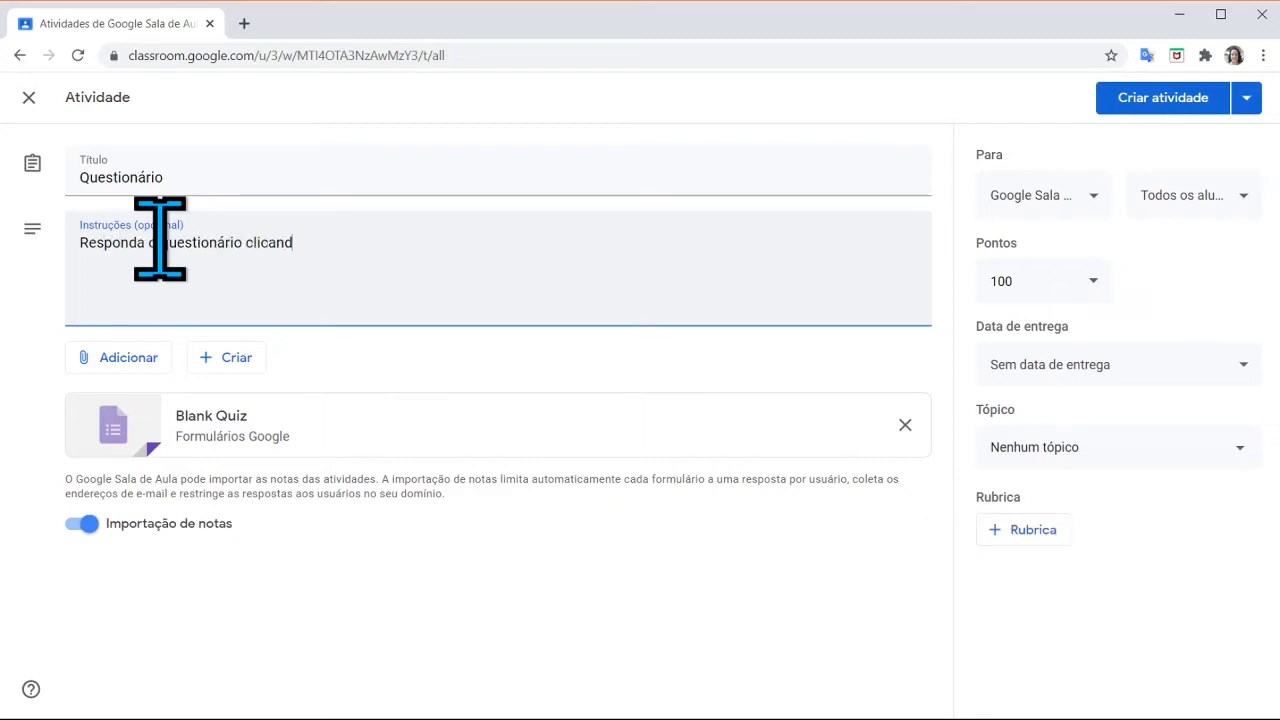
{"action": "type", "text": "o abaixo"}
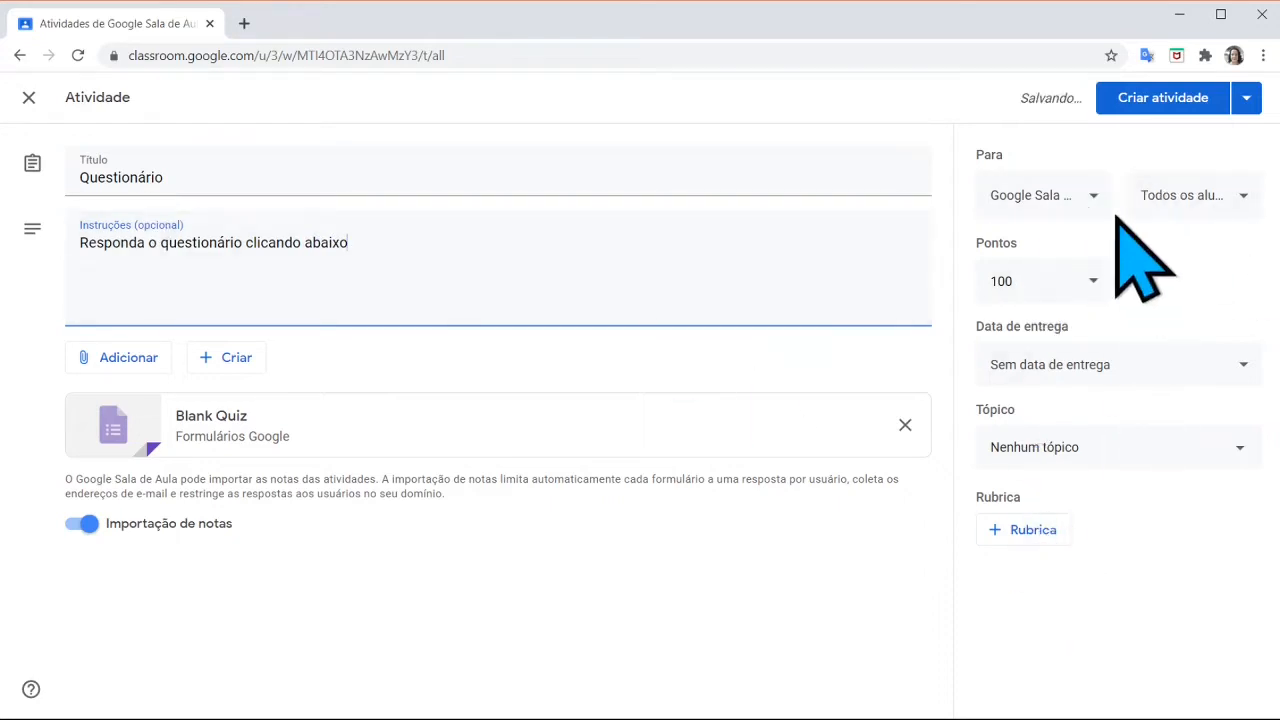
{"action": "left_click", "coordinate": [1066, 196]}
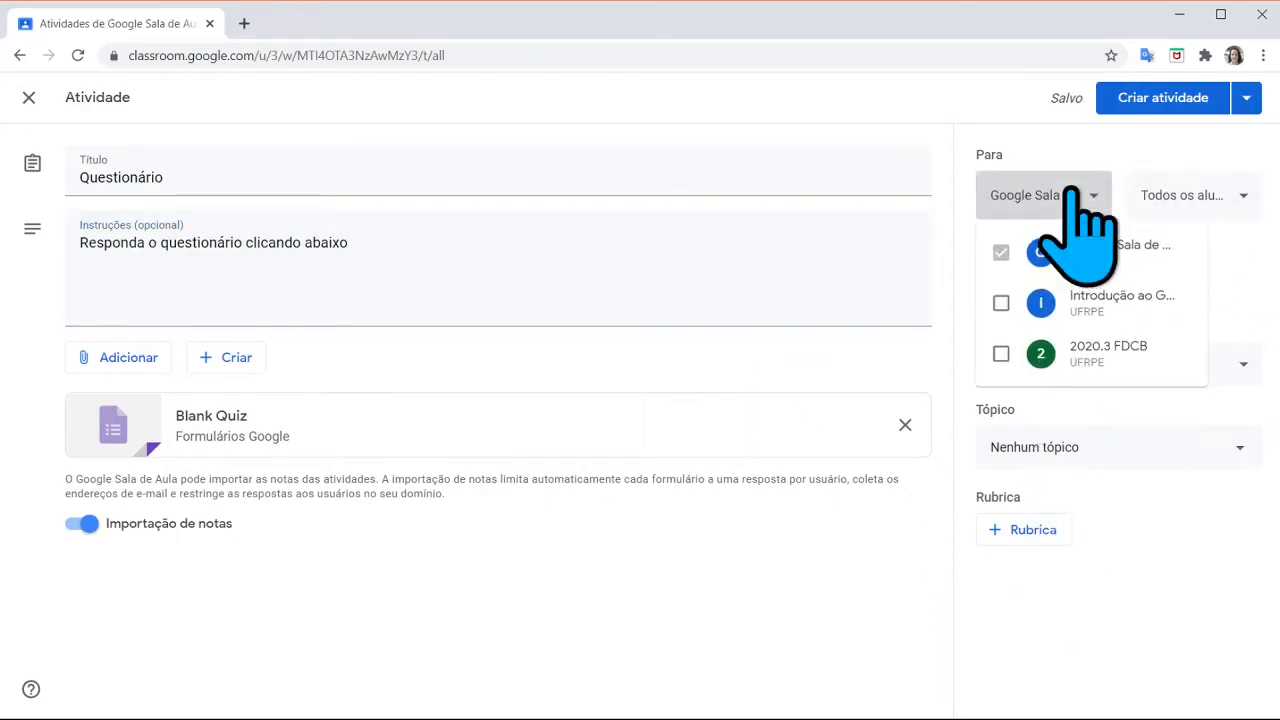
{"action": "left_click", "coordinate": [1070, 192]}
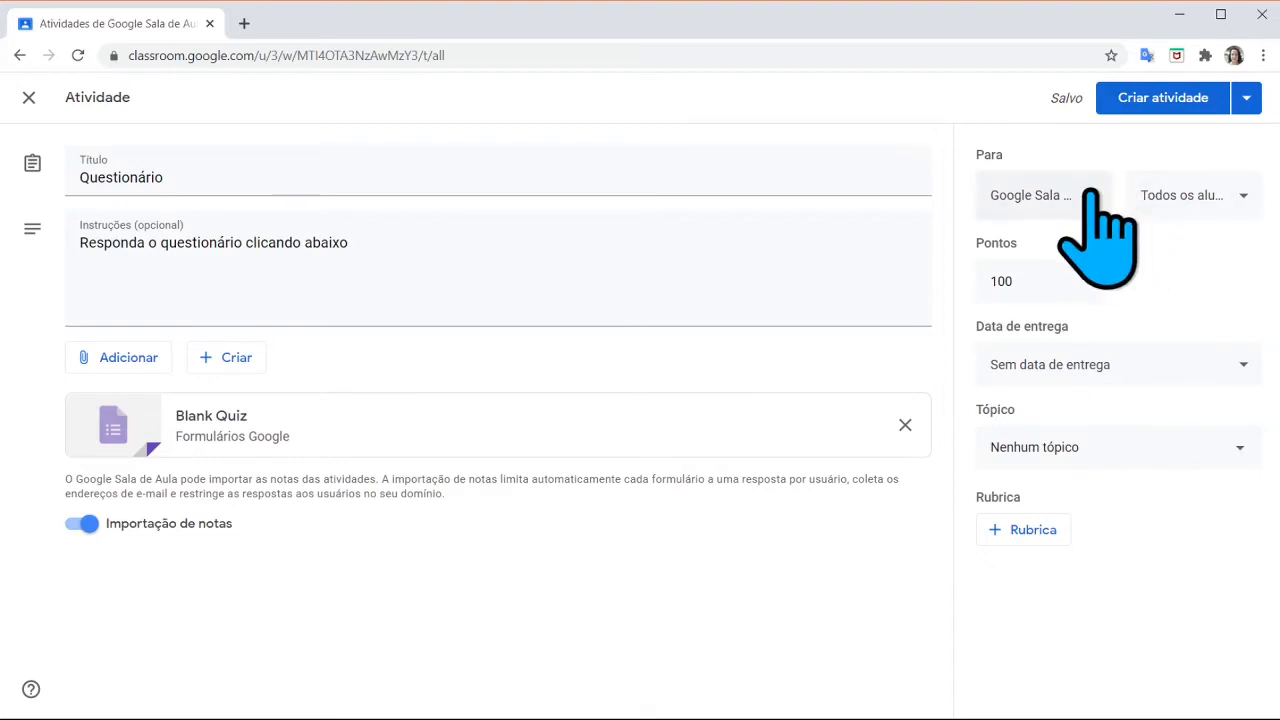
{"action": "left_click", "coordinate": [1160, 197]}
{"action": "left_click", "coordinate": [1160, 197]}
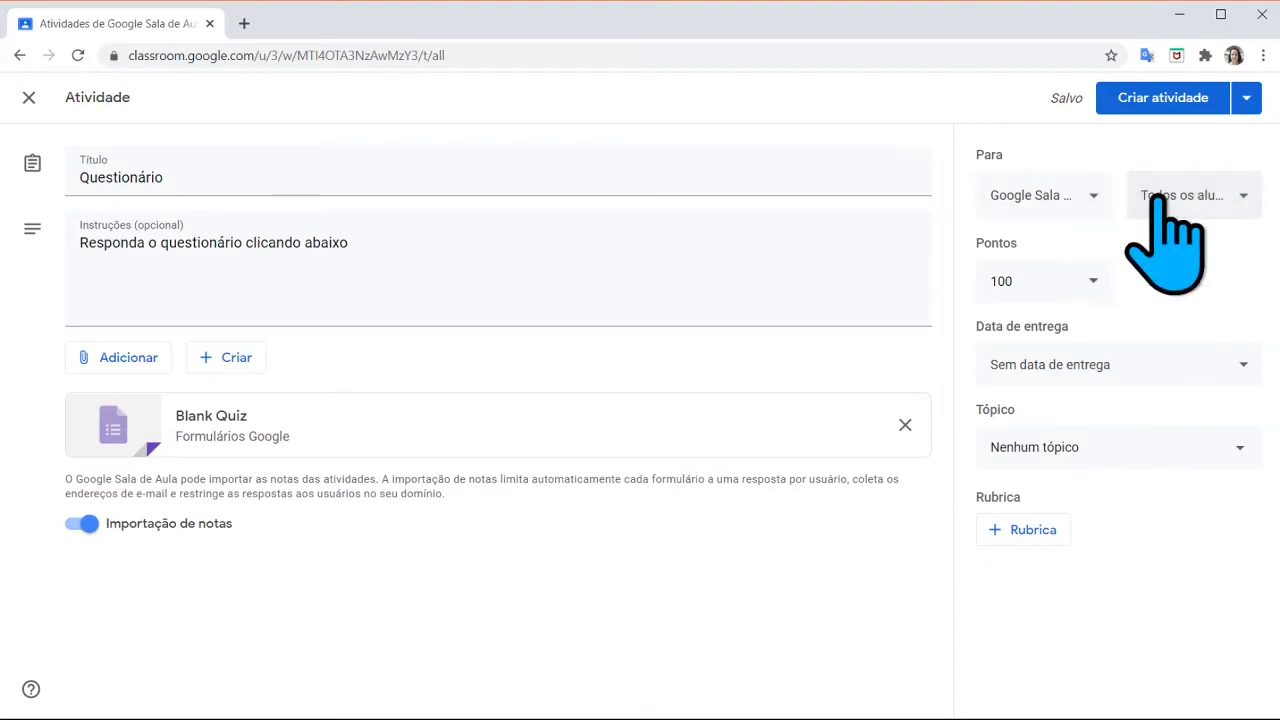
Set the activity's points to 10 and assign it to the topic "Aula 1"
{"action": "left_click", "coordinate": [1026, 272]}
{"action": "key", "text": "BackSpace"}
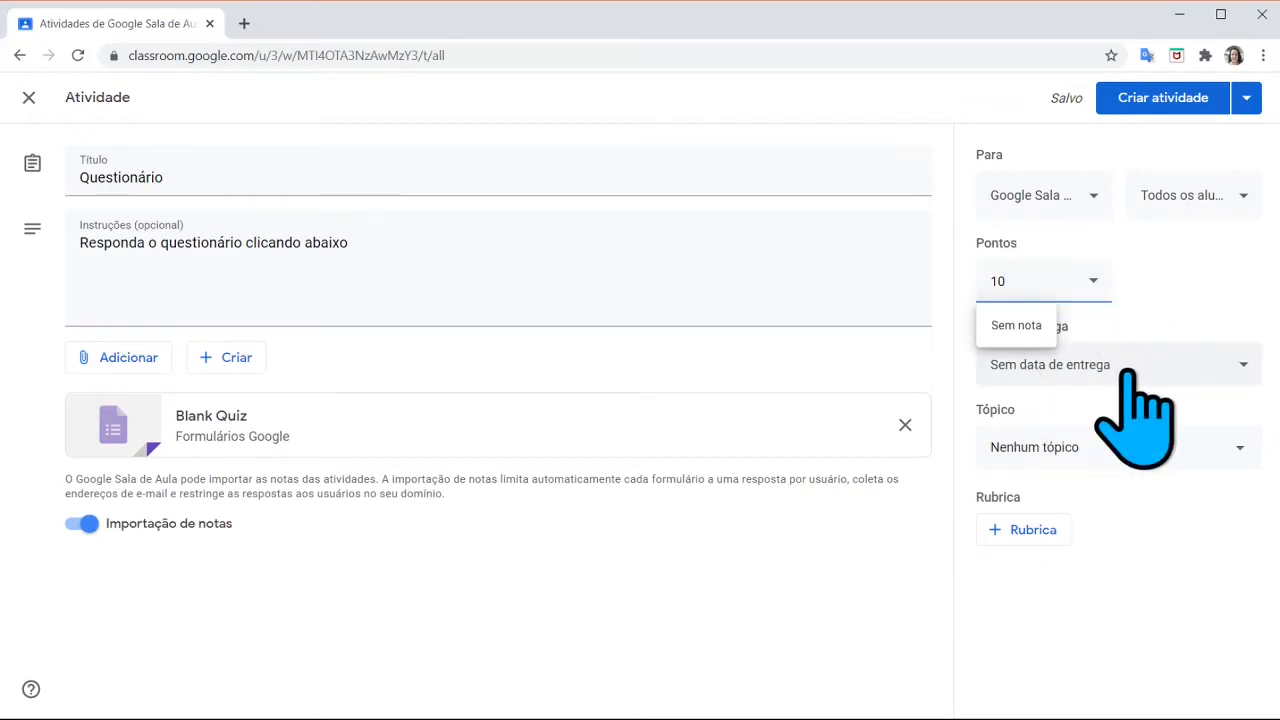
{"action": "left_click", "coordinate": [1010, 445]}
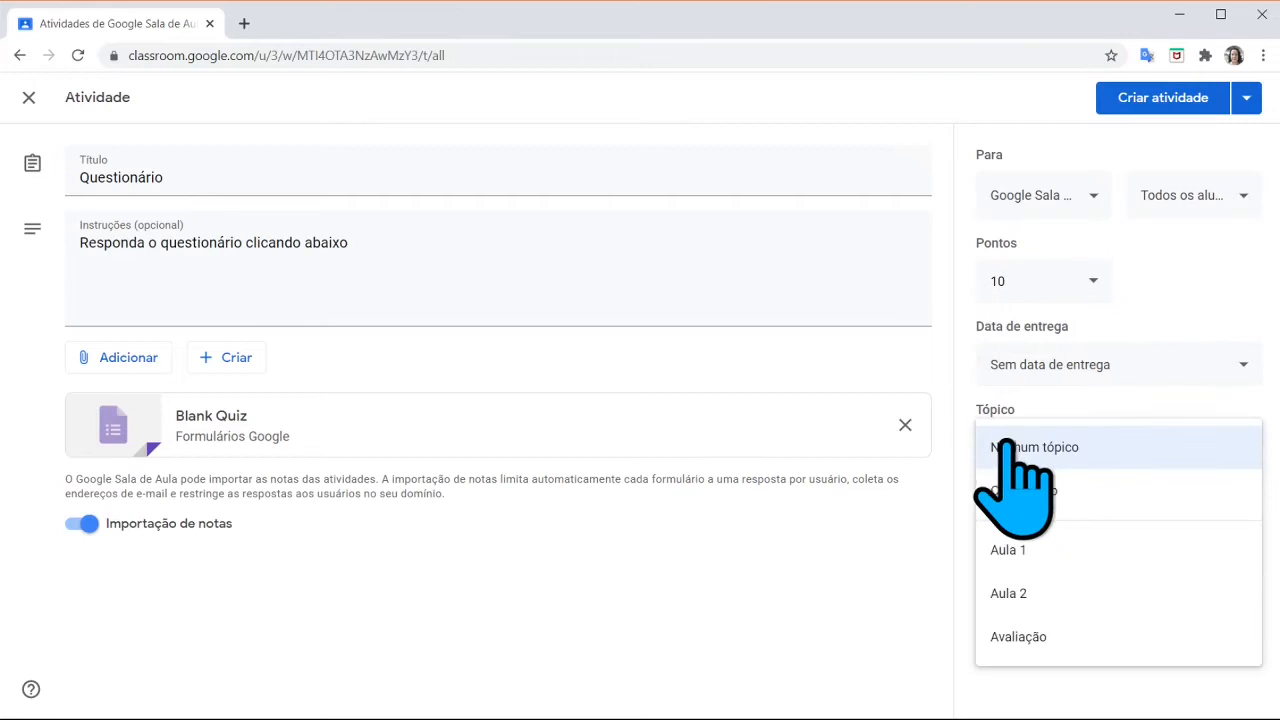
{"action": "left_click", "coordinate": [1055, 558]}
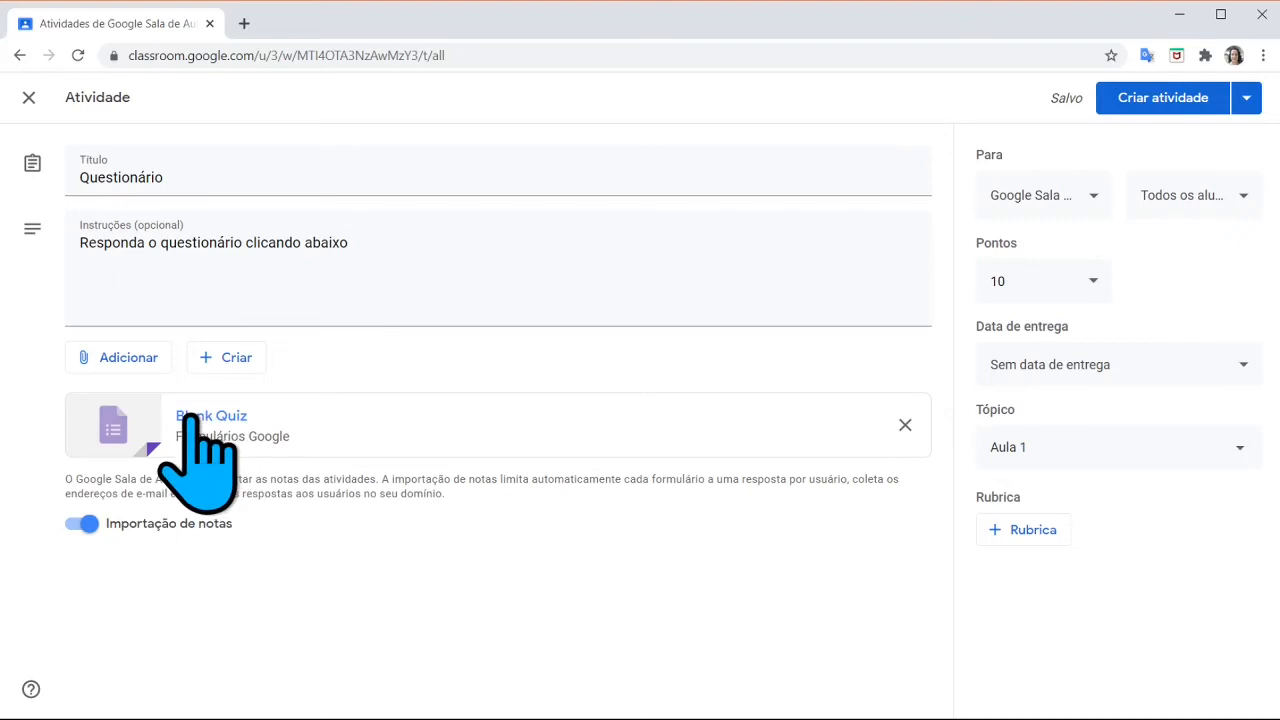
Open the attached Blank Quiz form for editing and change its heading to "Questionário"
{"action": "left_click", "coordinate": [192, 416]}
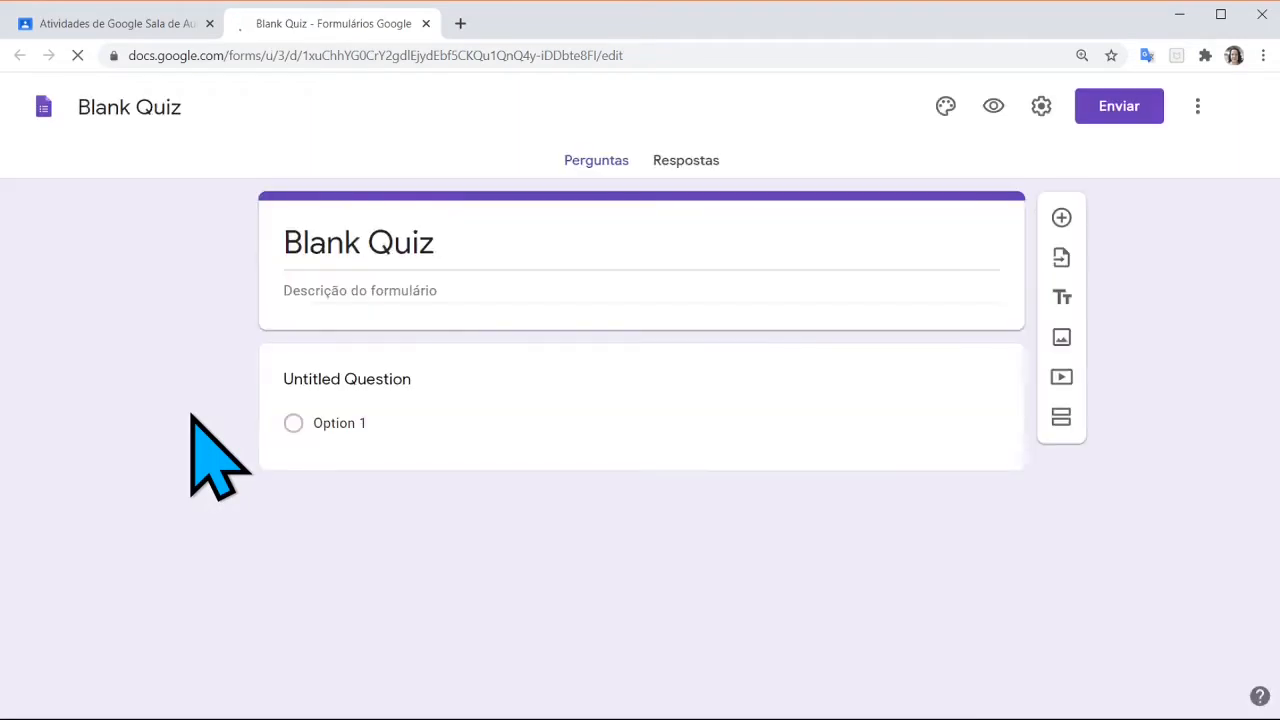
{"action": "left_click", "coordinate": [414, 248]}
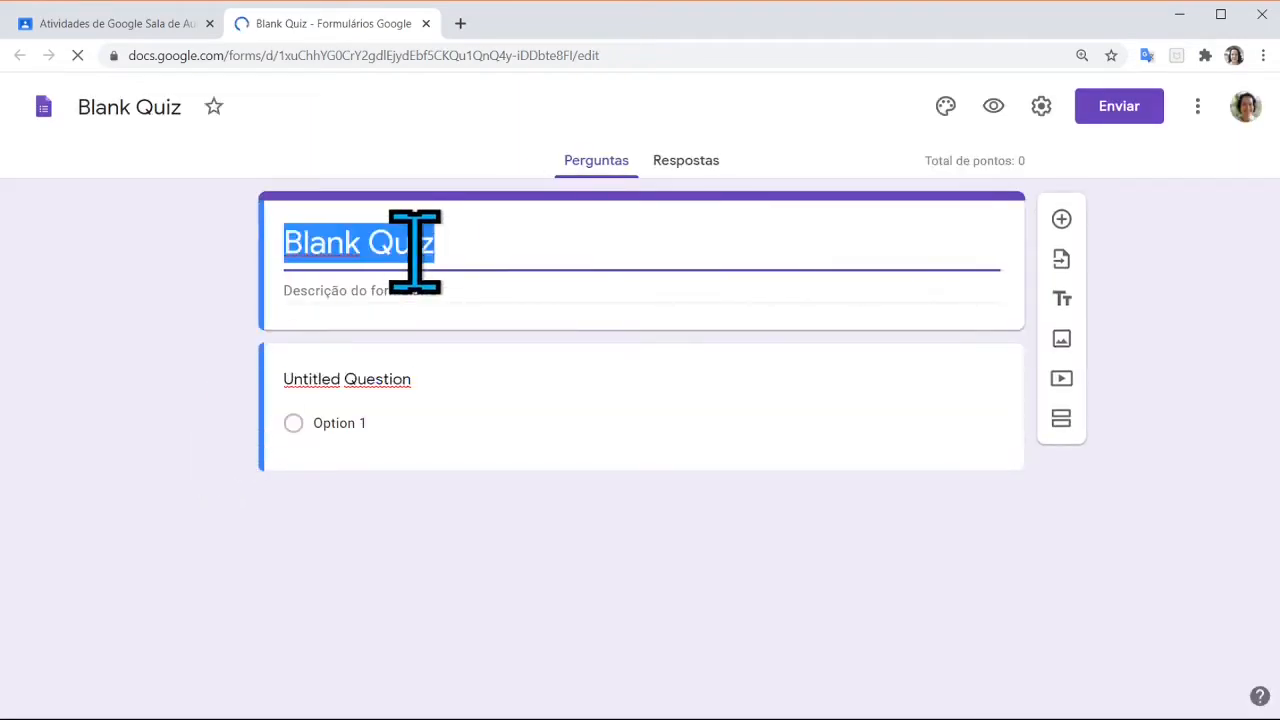
{"action": "type", "text": "Questi"}
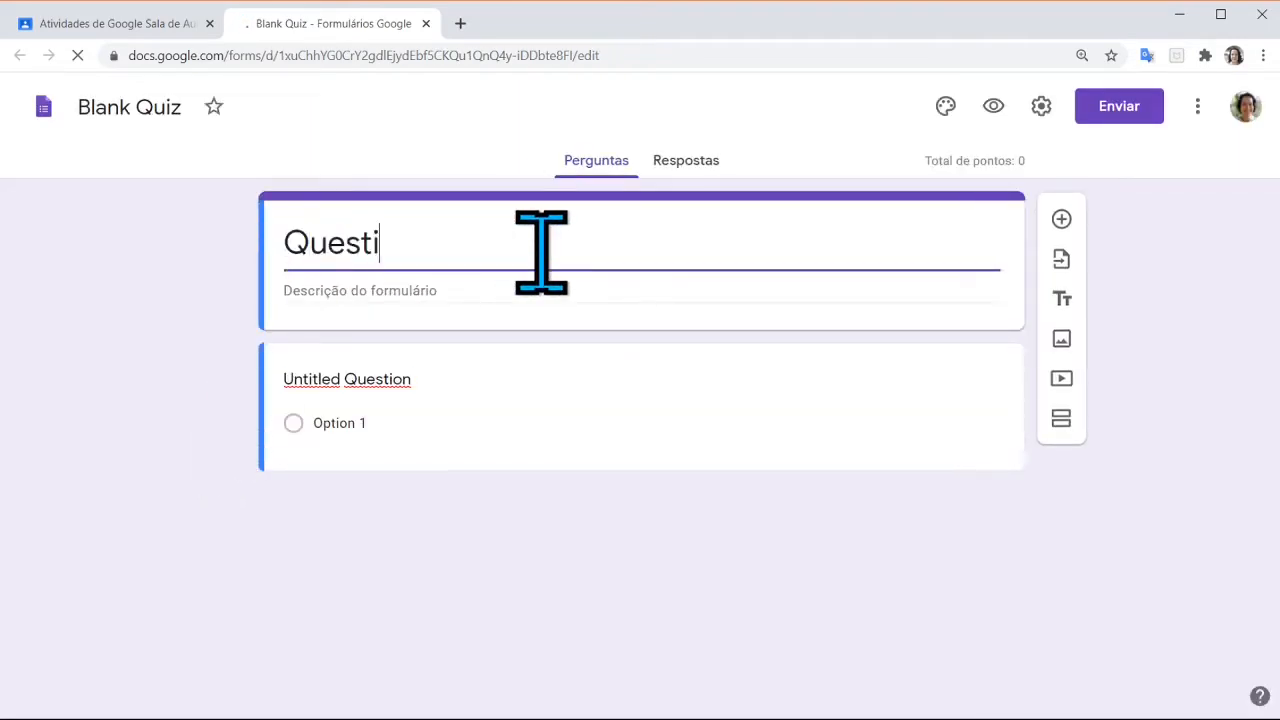
{"action": "type", "text": "onná"}
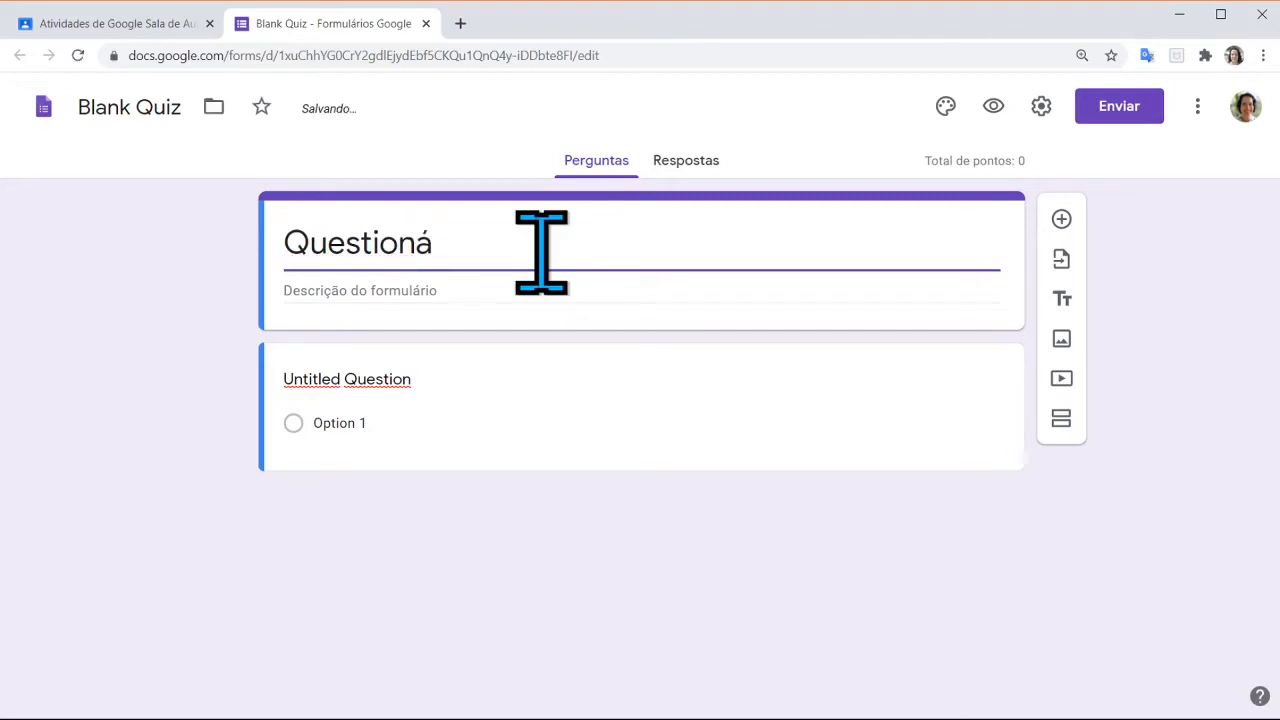
{"action": "type", "text": "rio"}
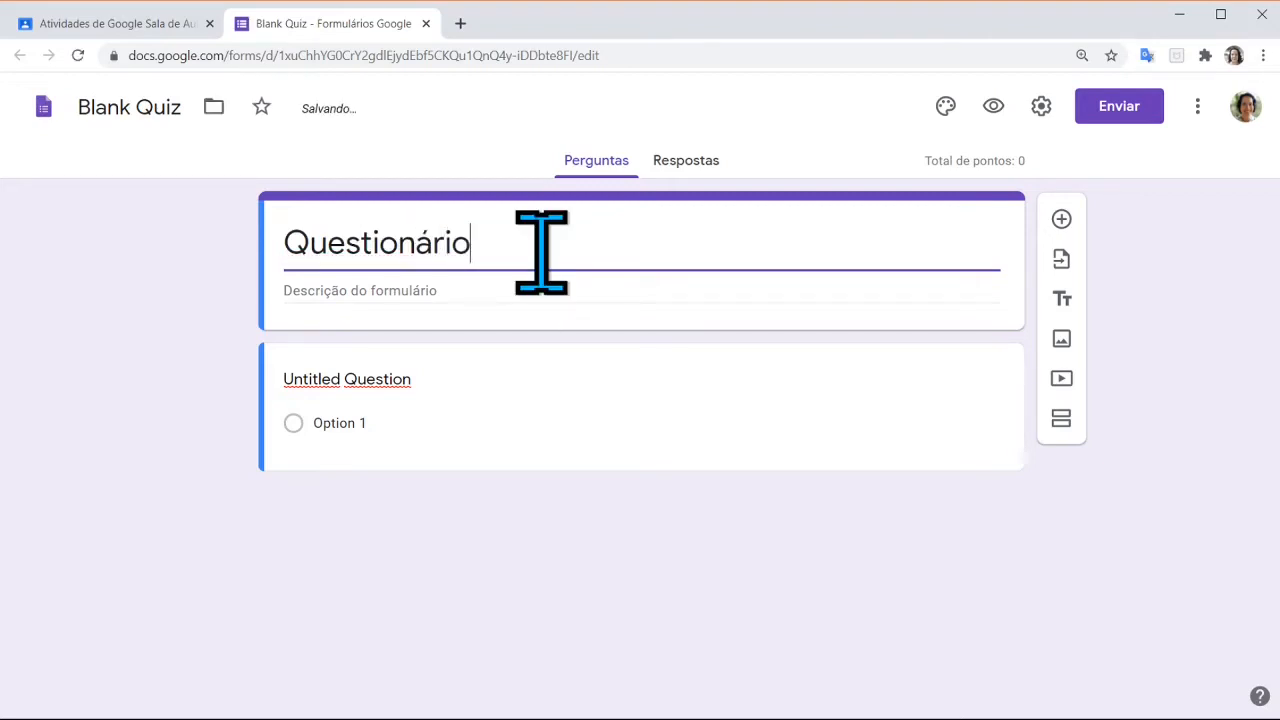
Enter "Atividade referente à 1ª VA" as the form description
{"action": "left_click", "coordinate": [461, 291]}
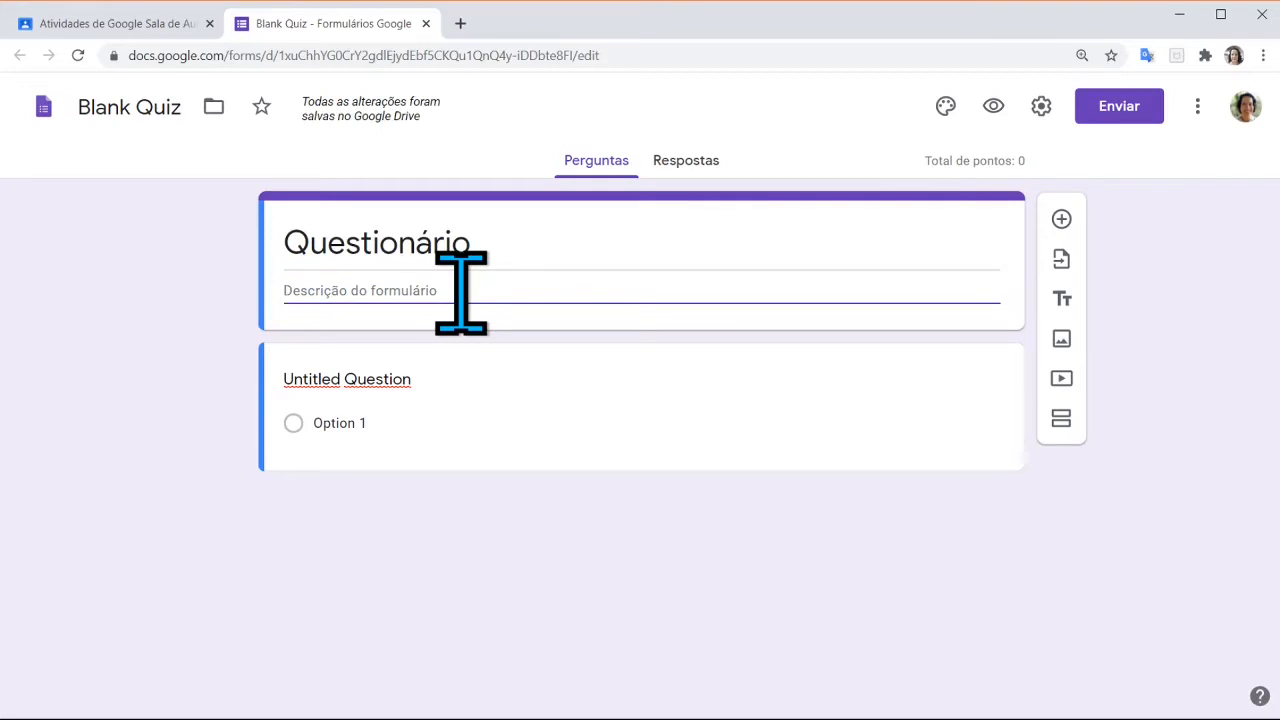
{"action": "type", "text": "Ativid"}
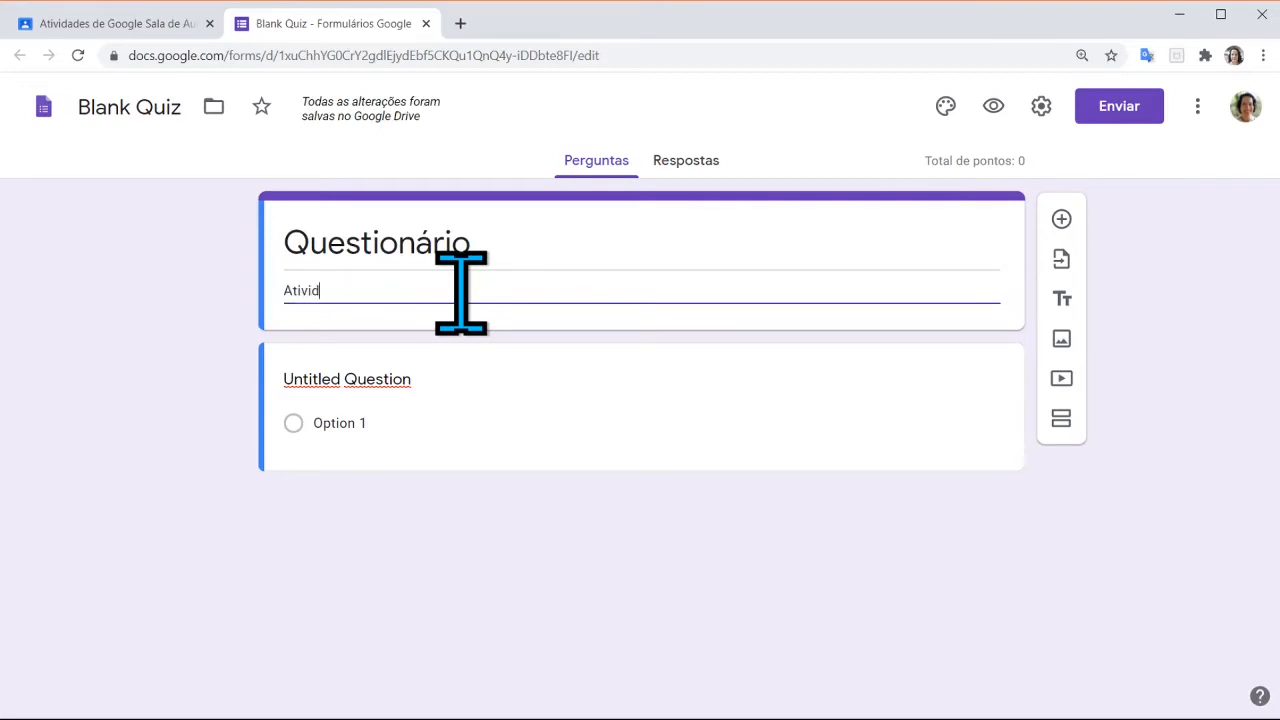
{"action": "type", "text": "ade re"}
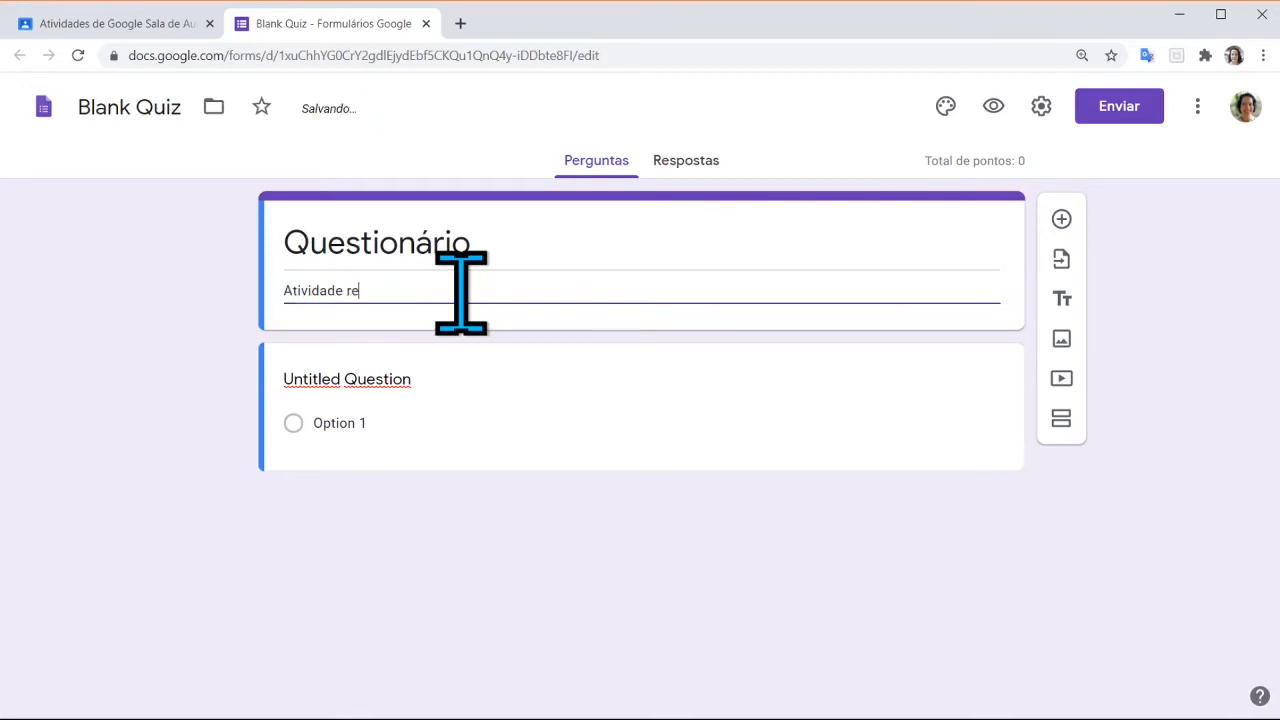
{"action": "type", "text": "fenr"}
{"action": "key", "text": "BackSpace"}
{"action": "type", "text": "rente à 1ª VA"}
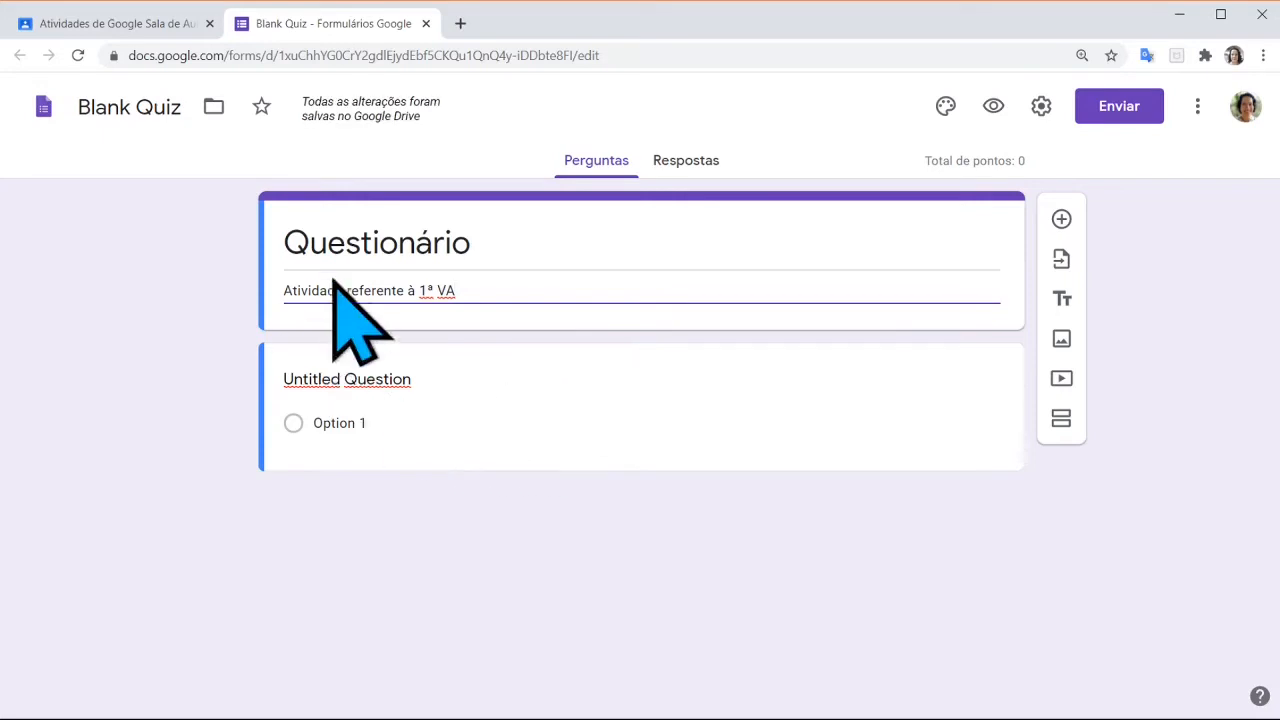
Replace the placeholder question with the QUESTÃO 1 text about institutional versus personal Google Classroom accounts, including its three alternatives
{"action": "left_click", "coordinate": [426, 386]}
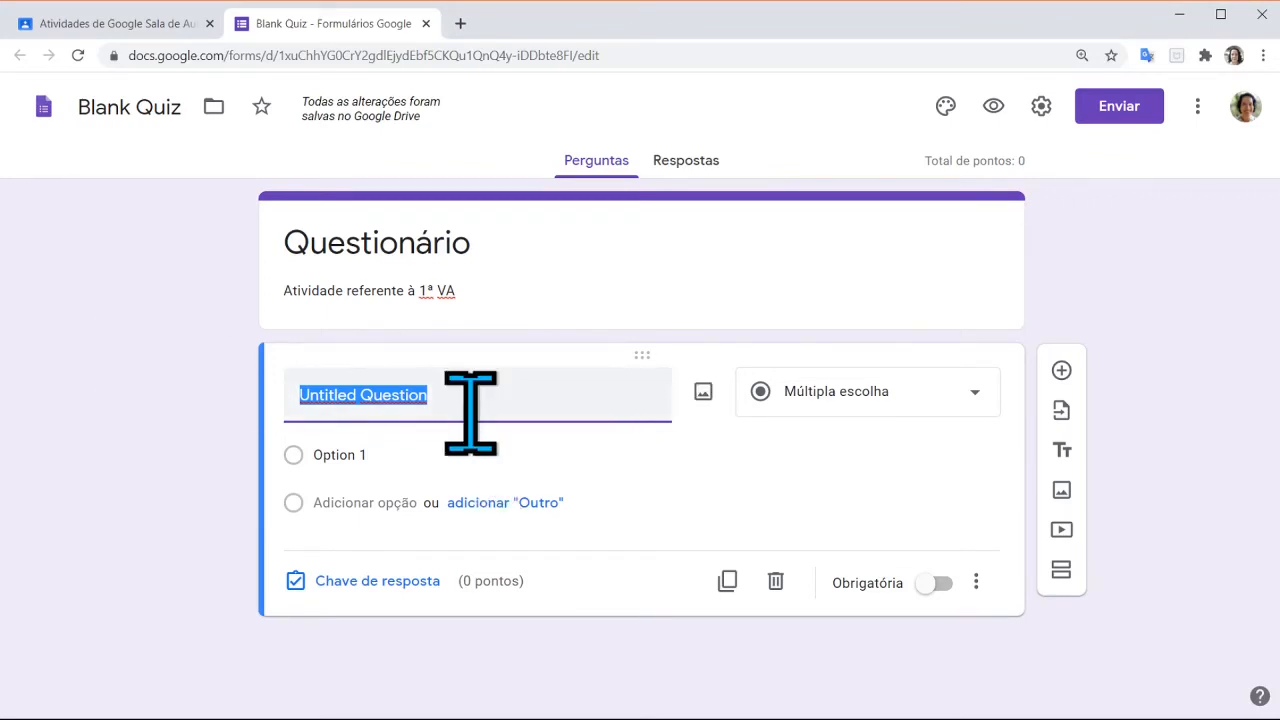
{"action": "type", "text": "QUESTÃO 1 - Ao longo do curso vimos algumas diferenças entre uma conta institucional e uma conta pessoal no Google Classroom. Assinale a alternativa correta sobre essas diferenças:  Com a conta pessoal só é possível participar como aluno em grupos já existentes. É possível acessar turmas e atividades, mas não é possível criá-las. A conta institucional precisa de documentação específica da escola e de um dominio na internet. A conta pessoal só precisa de uma conta do Google e não traz tantos recursos.  Não há diferenças de uso entre a conta institucional e a pessoal."}
{"action": "scroll", "coordinate": [505, 560], "scroll_direction": "down", "scroll_amount": 3}
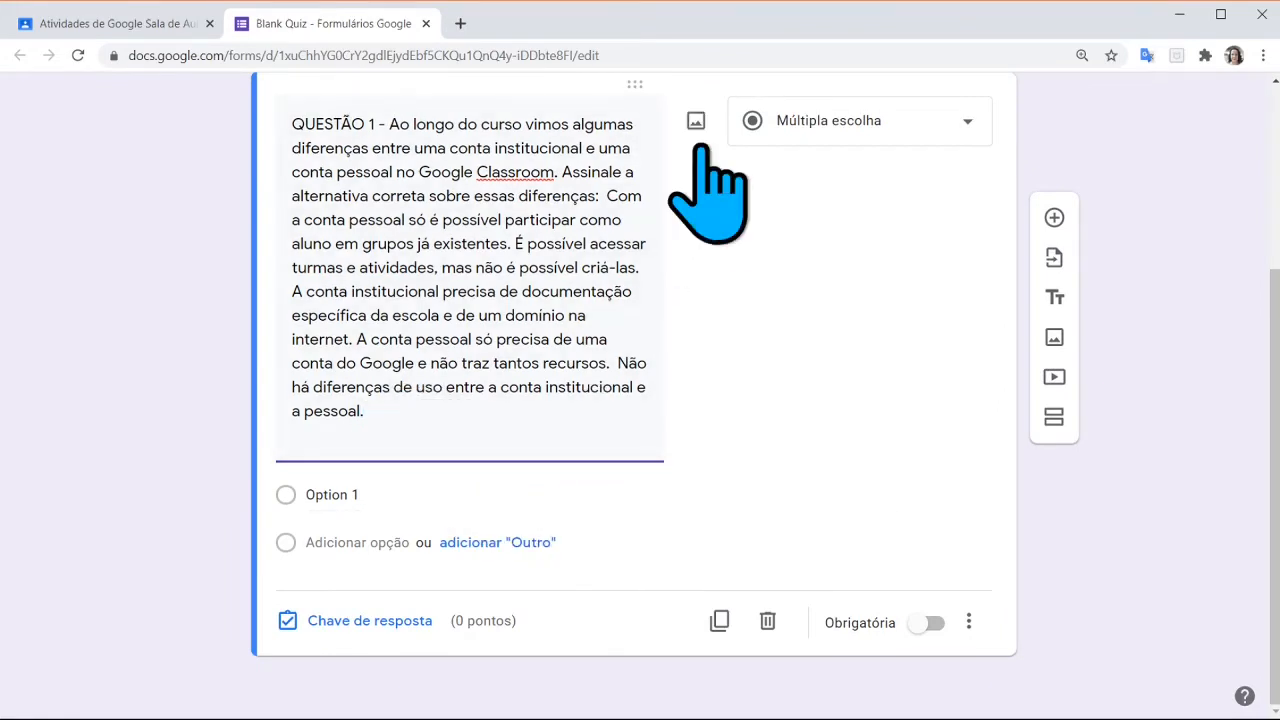
{"action": "left_click", "coordinate": [795, 342]}
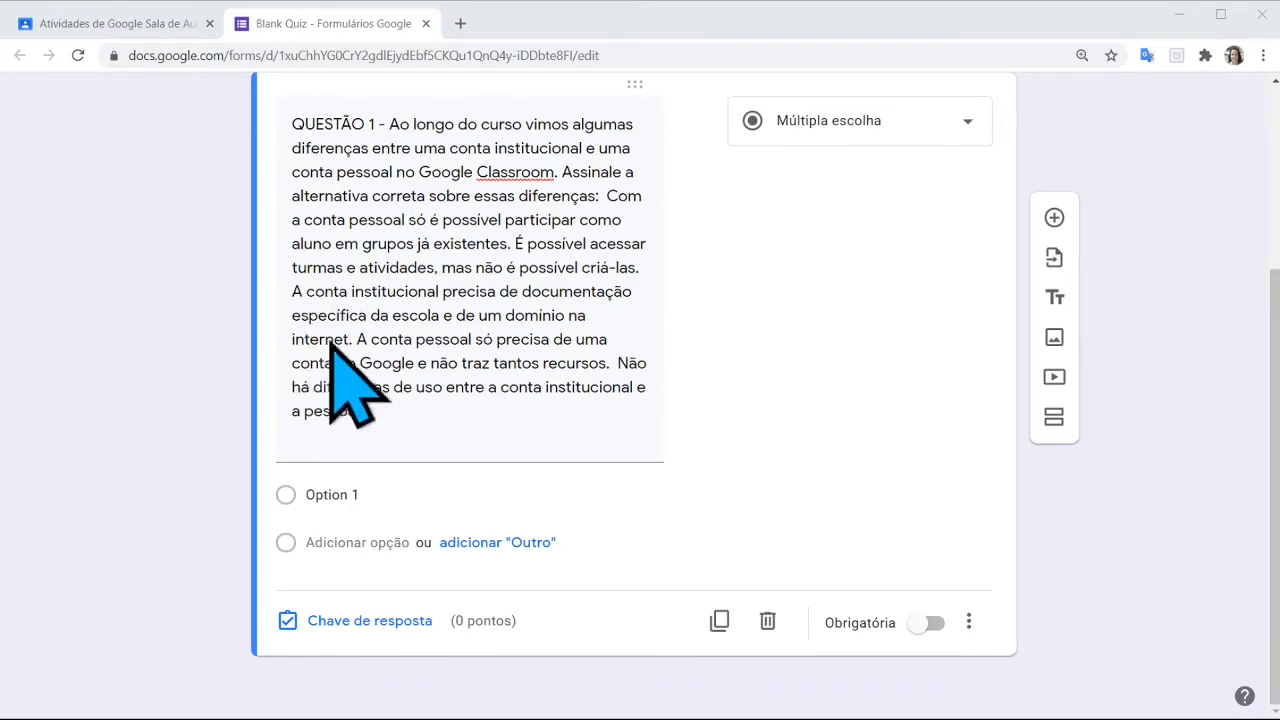
Fill the first answer option with the alternative starting "Com a conta pessoal só é possível participar como aluno"
{"action": "triple_click", "coordinate": [412, 362]}
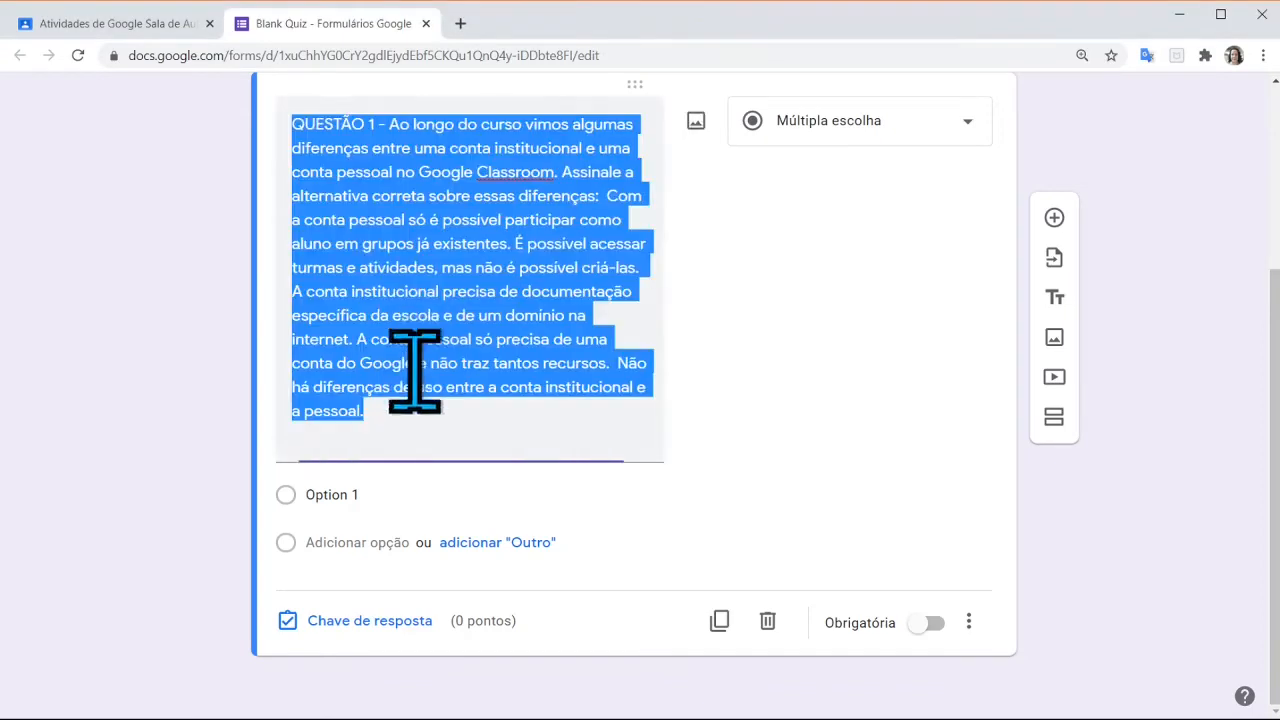
{"action": "left_click", "coordinate": [334, 494]}
{"action": "key", "text": "ctrl+v"}
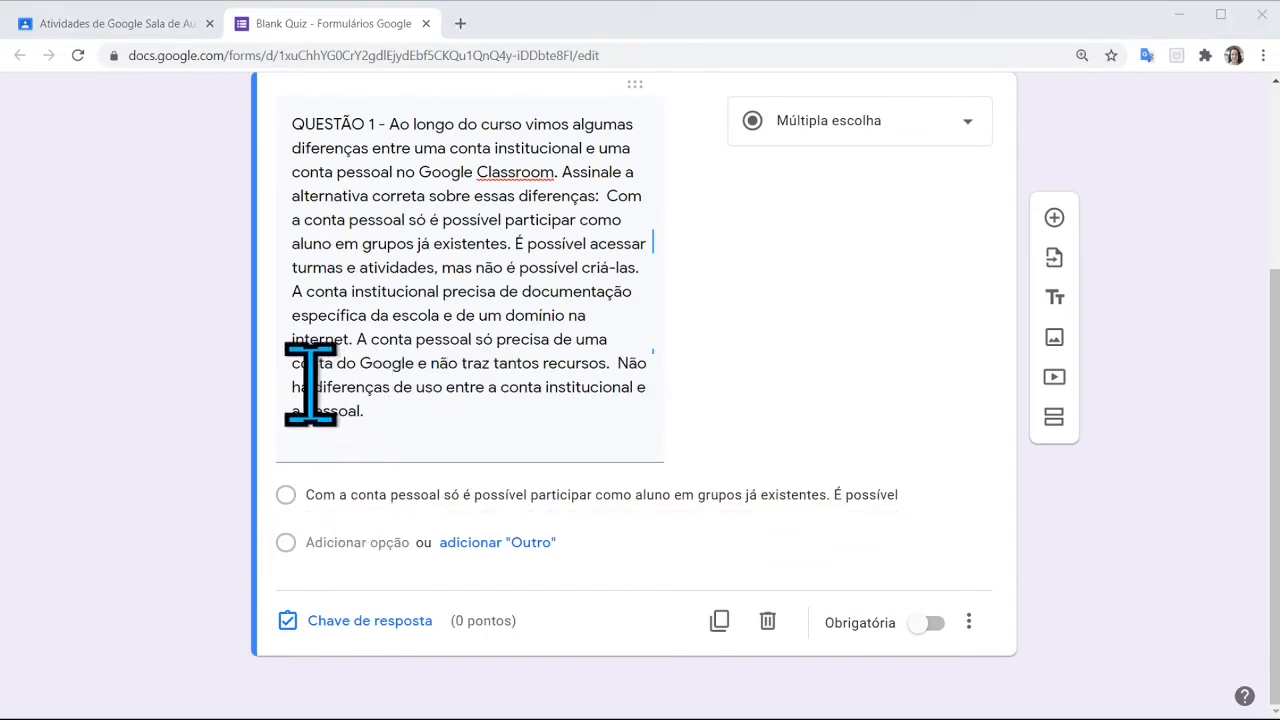
{"action": "left_click", "coordinate": [429, 494]}
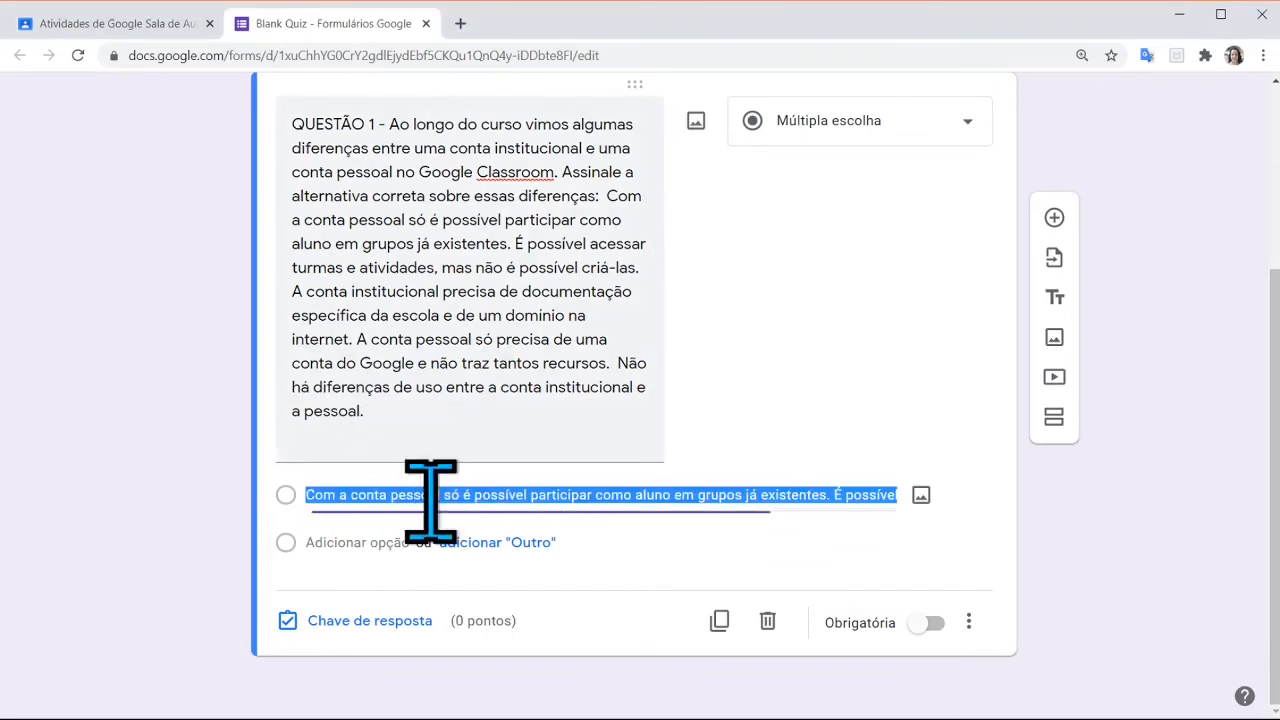
Add two answer options: the alternative starting "A conta institucional precisa" and "Não há diferenças de uso entre a conta institucional e a pessoal."
{"action": "left_click", "coordinate": [349, 542]}
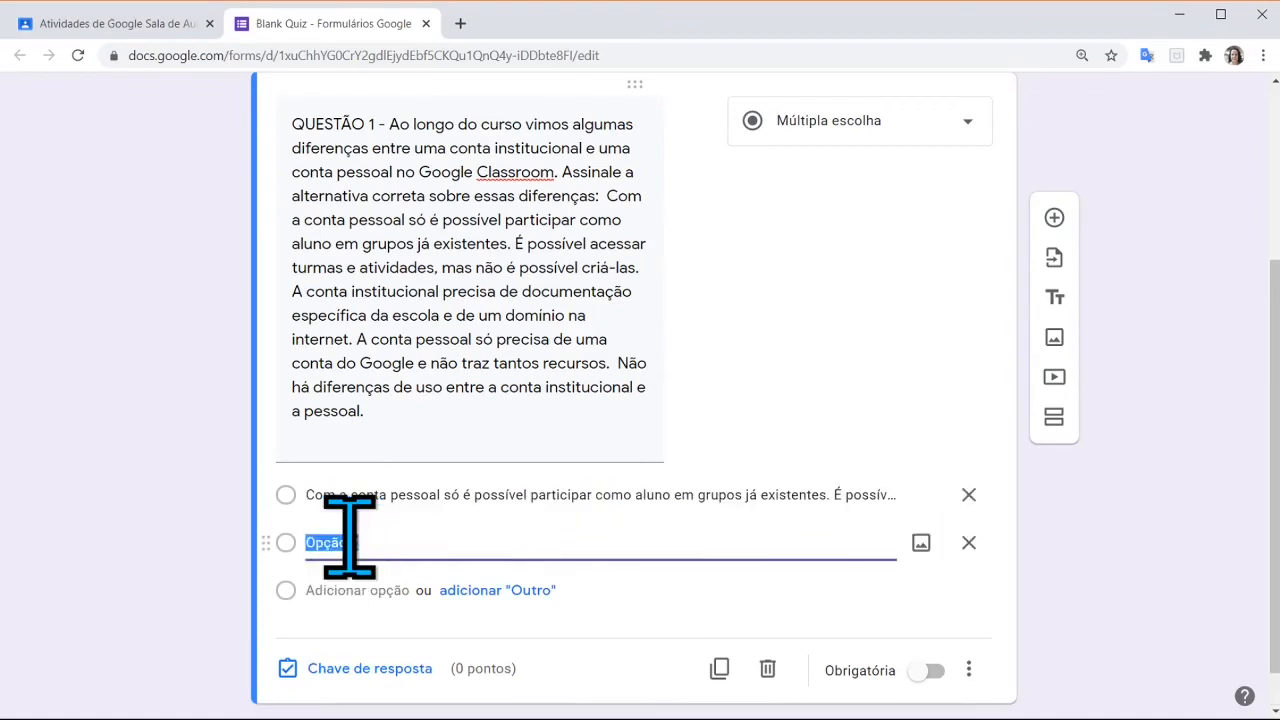
{"action": "key", "text": "ctrl+v"}
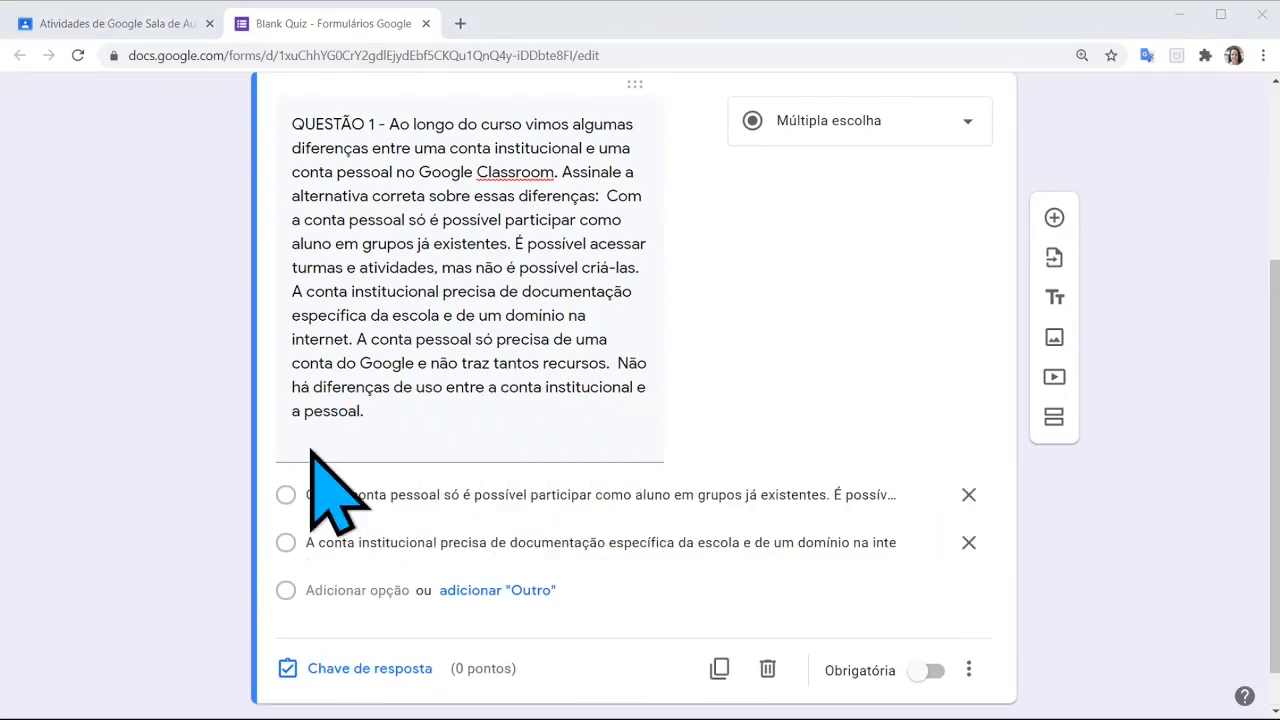
{"action": "left_click", "coordinate": [349, 590]}
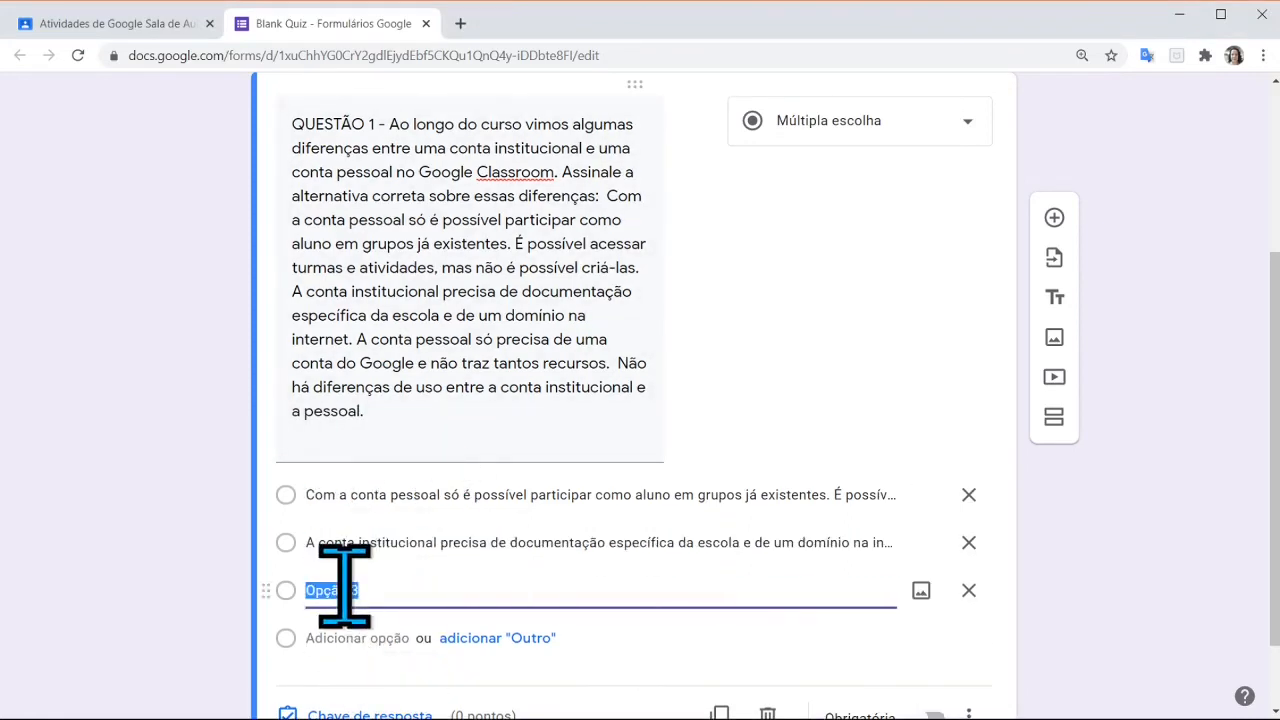
{"action": "type", "text": "Não há diferenças de uso entre a conta institucional e a pessoal."}
In the question's answer key, mark the second option as correct and set its value to 1 point
{"action": "left_click", "coordinate": [287, 545]}
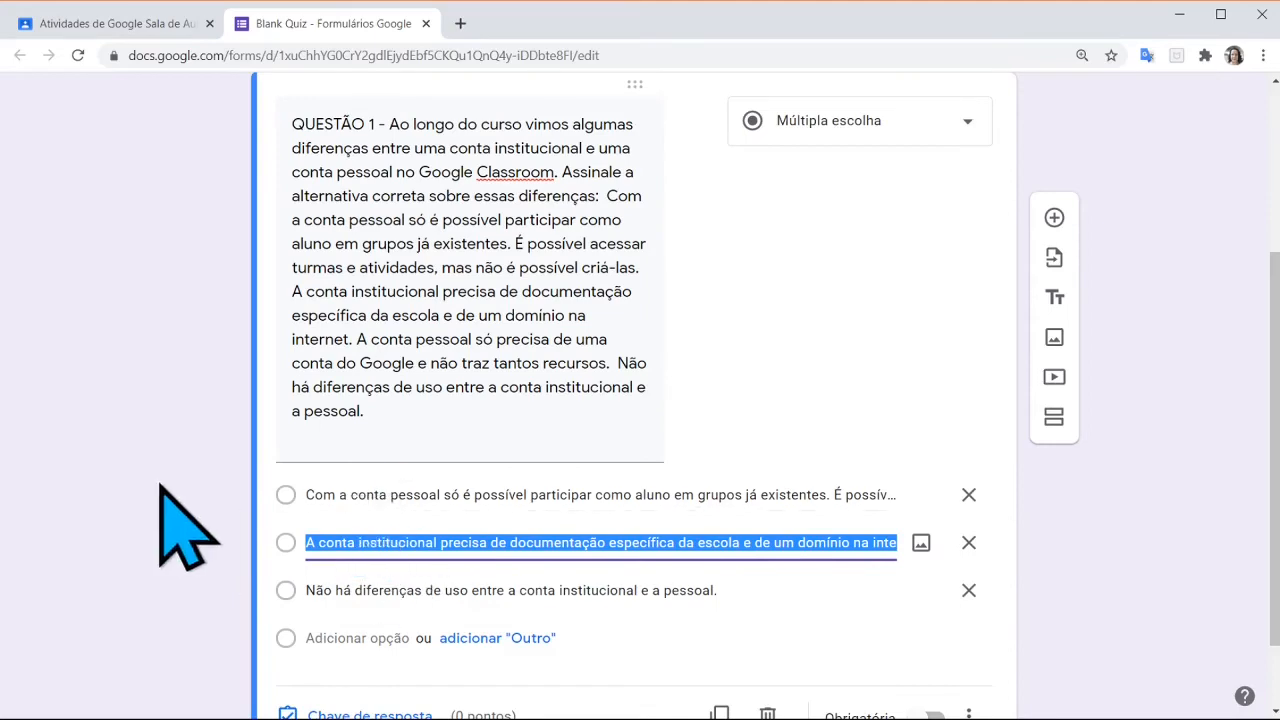
{"action": "scroll", "coordinate": [156, 482], "scroll_direction": "down", "scroll_amount": 2}
{"action": "left_click", "coordinate": [337, 617]}
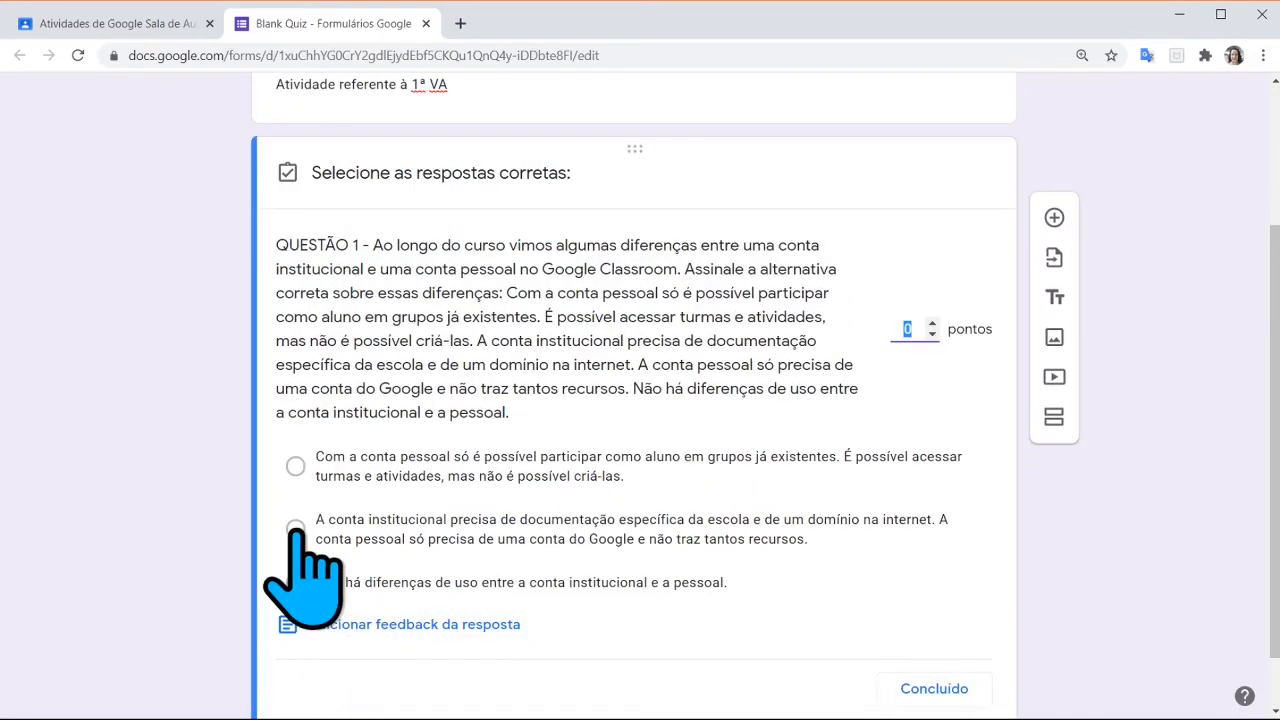
{"action": "left_click", "coordinate": [295, 528]}
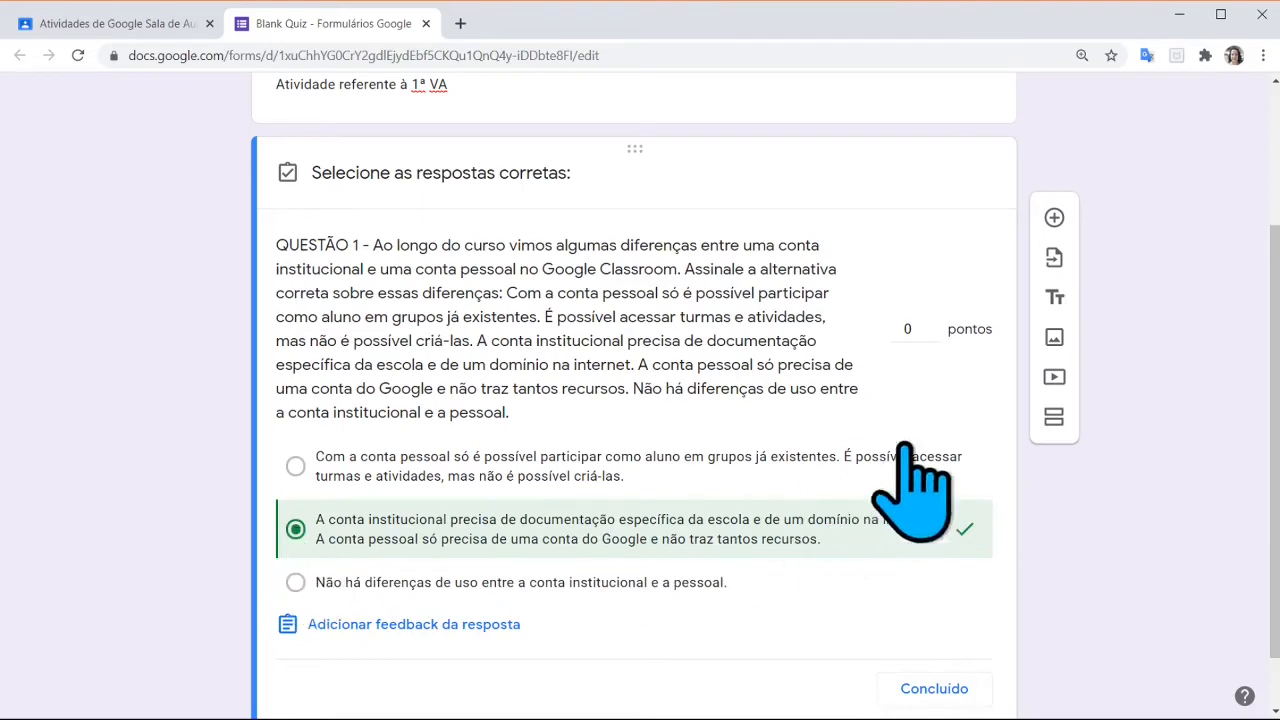
{"action": "left_click", "coordinate": [915, 330]}
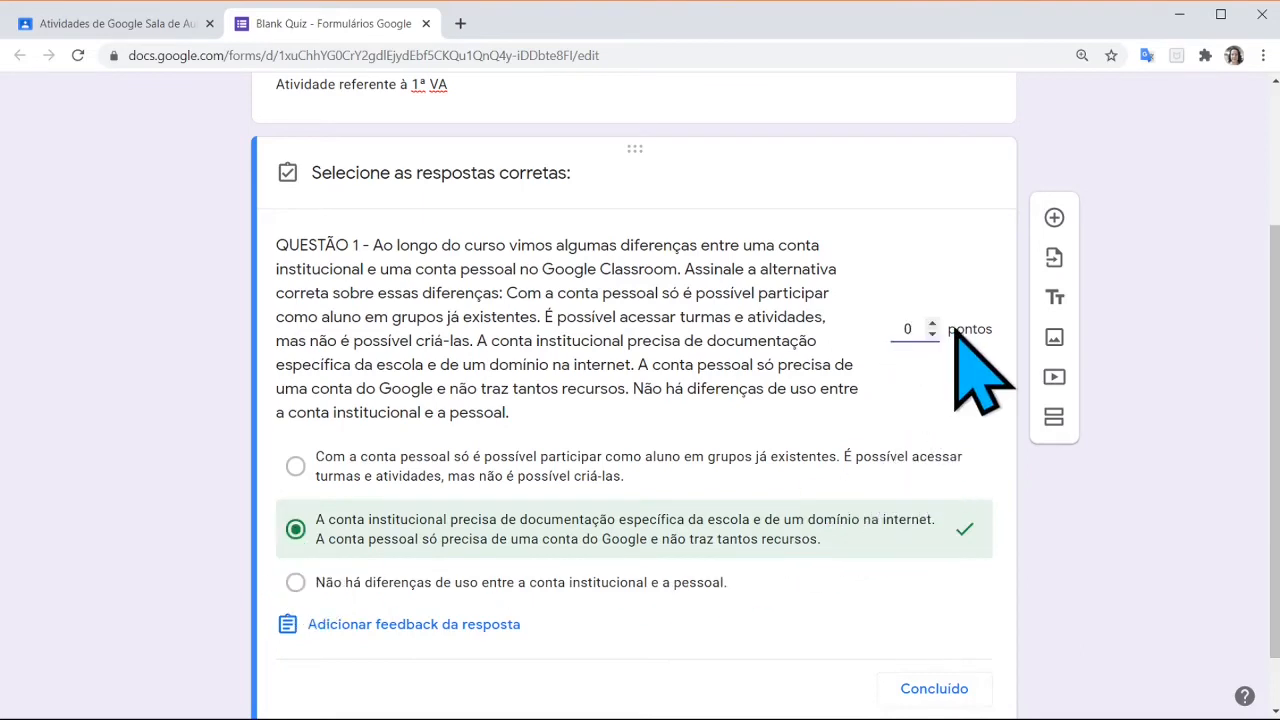
{"action": "key", "text": "BackSpace"}
{"action": "type", "text": "1"}
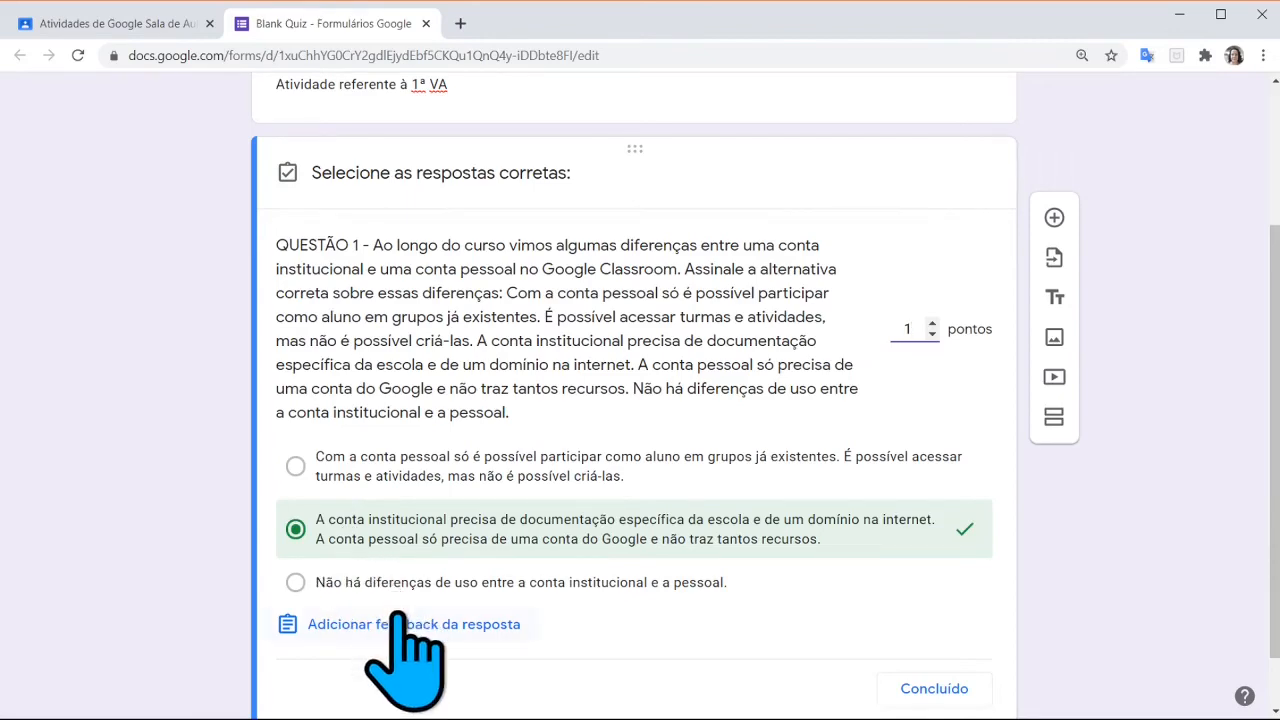
Close the answer key of QUESTÃO 1 and make the question mandatory
{"action": "left_click", "coordinate": [910, 690]}
{"action": "scroll", "coordinate": [230, 530], "scroll_direction": "down", "scroll_amount": 2}
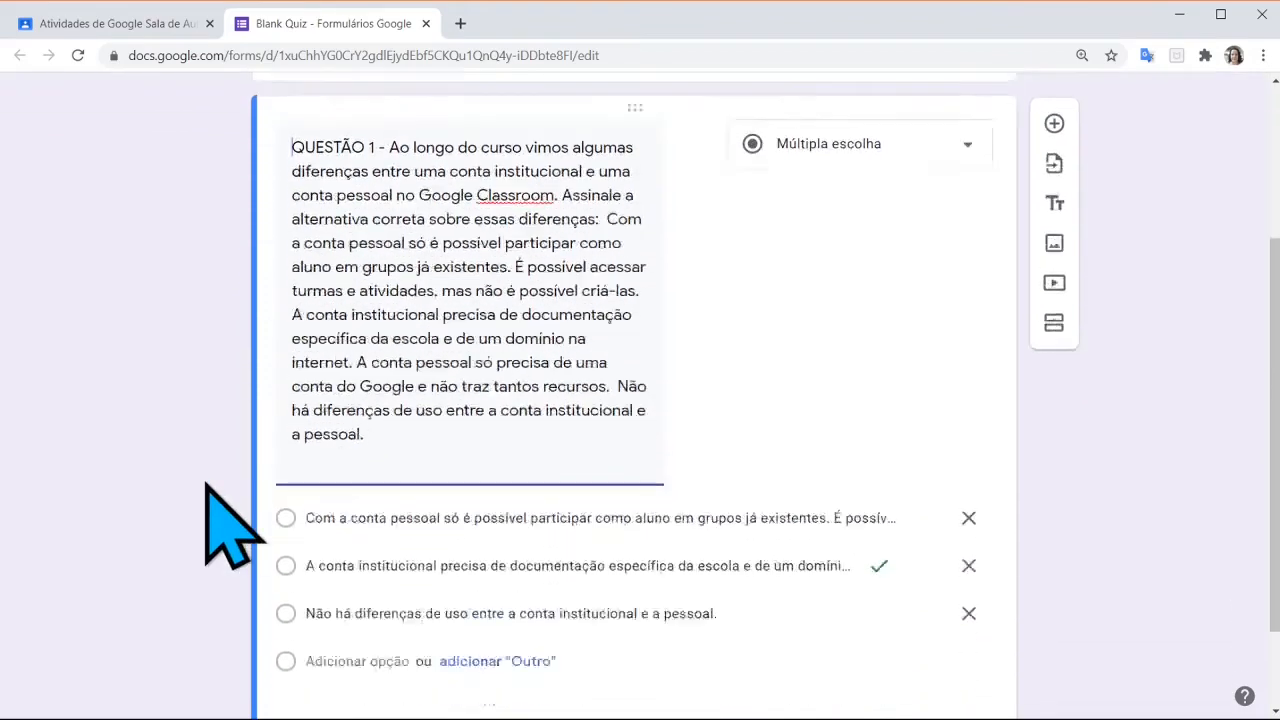
{"action": "scroll", "coordinate": [230, 530], "scroll_direction": "down", "scroll_amount": 2}
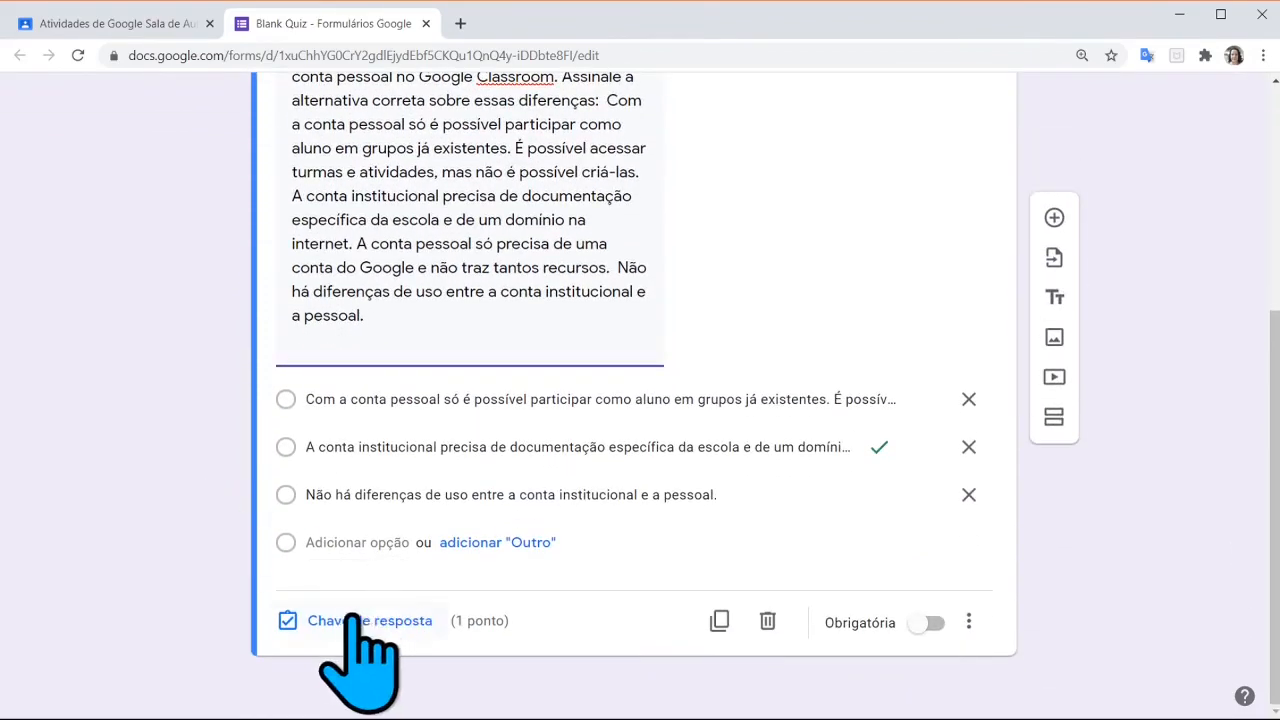
{"action": "left_click", "coordinate": [922, 624]}
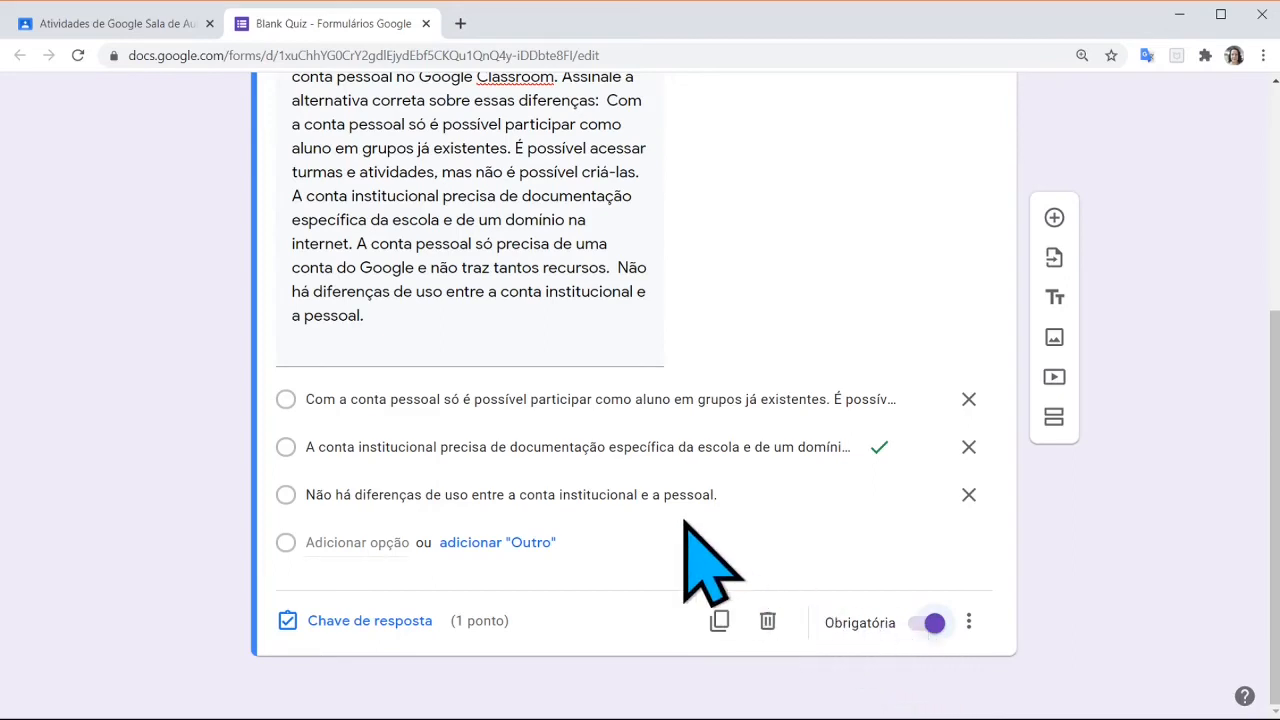
{"action": "scroll", "coordinate": [686, 522], "scroll_direction": "up", "scroll_amount": 1}
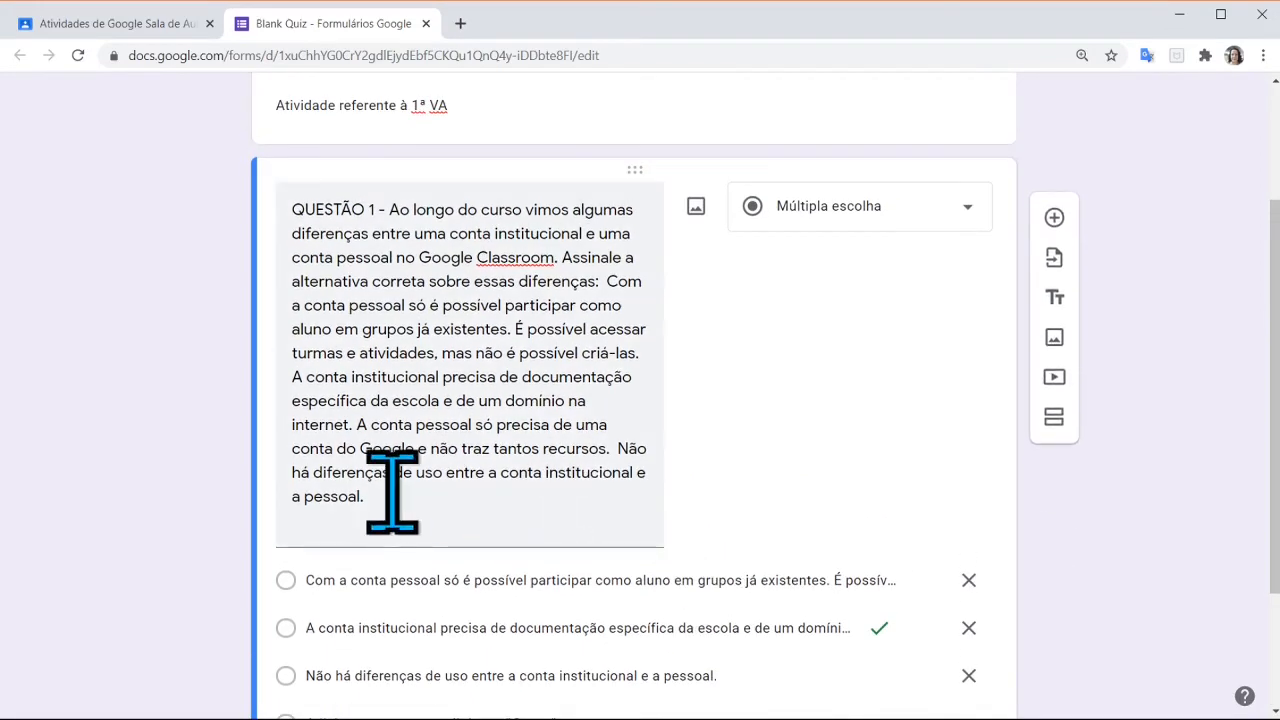
{"action": "triple_click", "coordinate": [386, 486]}
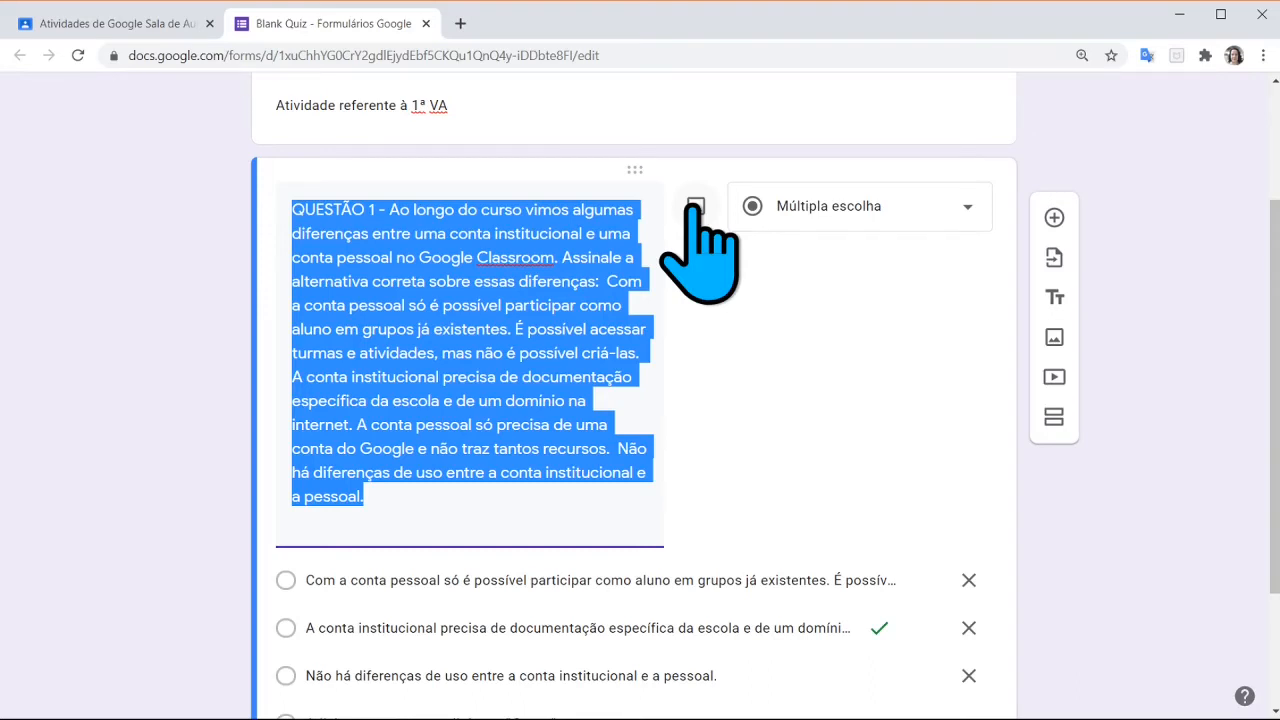
{"action": "scroll", "coordinate": [825, 430], "scroll_direction": "down", "scroll_amount": 2}
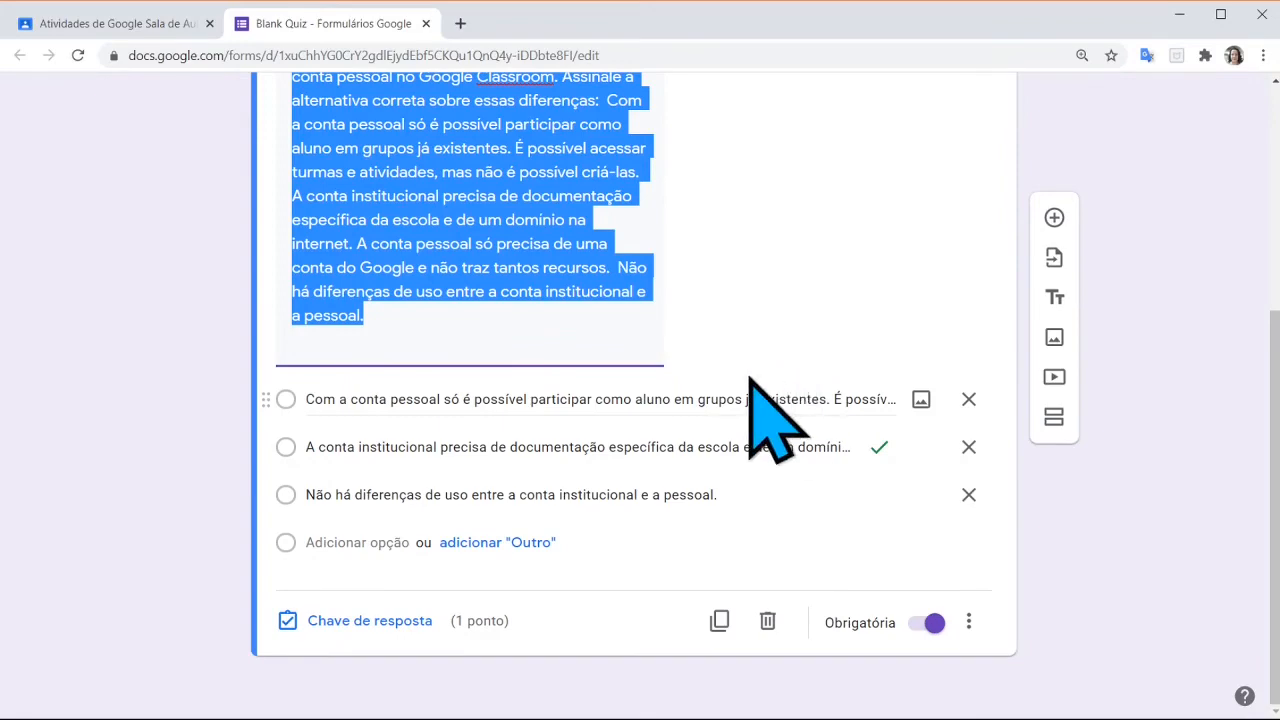
{"action": "scroll", "coordinate": [386, 386], "scroll_direction": "up", "scroll_amount": 3}
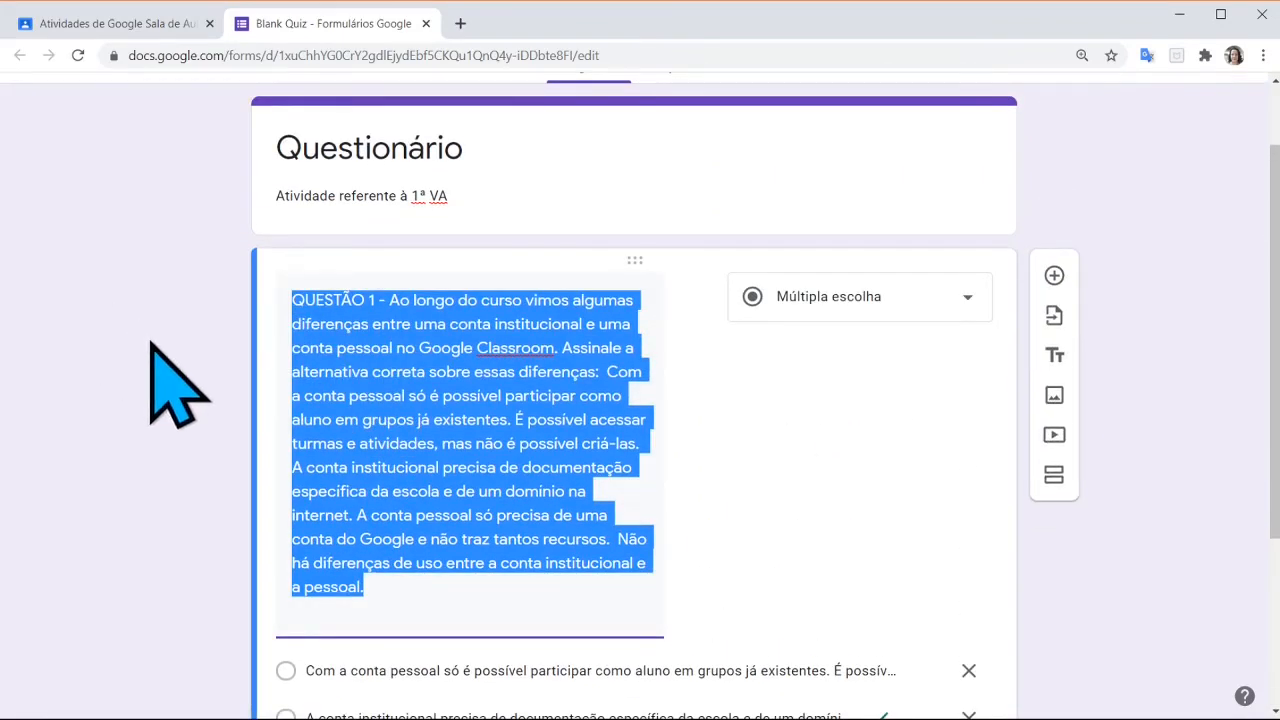
{"action": "scroll", "coordinate": [152, 343], "scroll_direction": "down", "scroll_amount": 3}
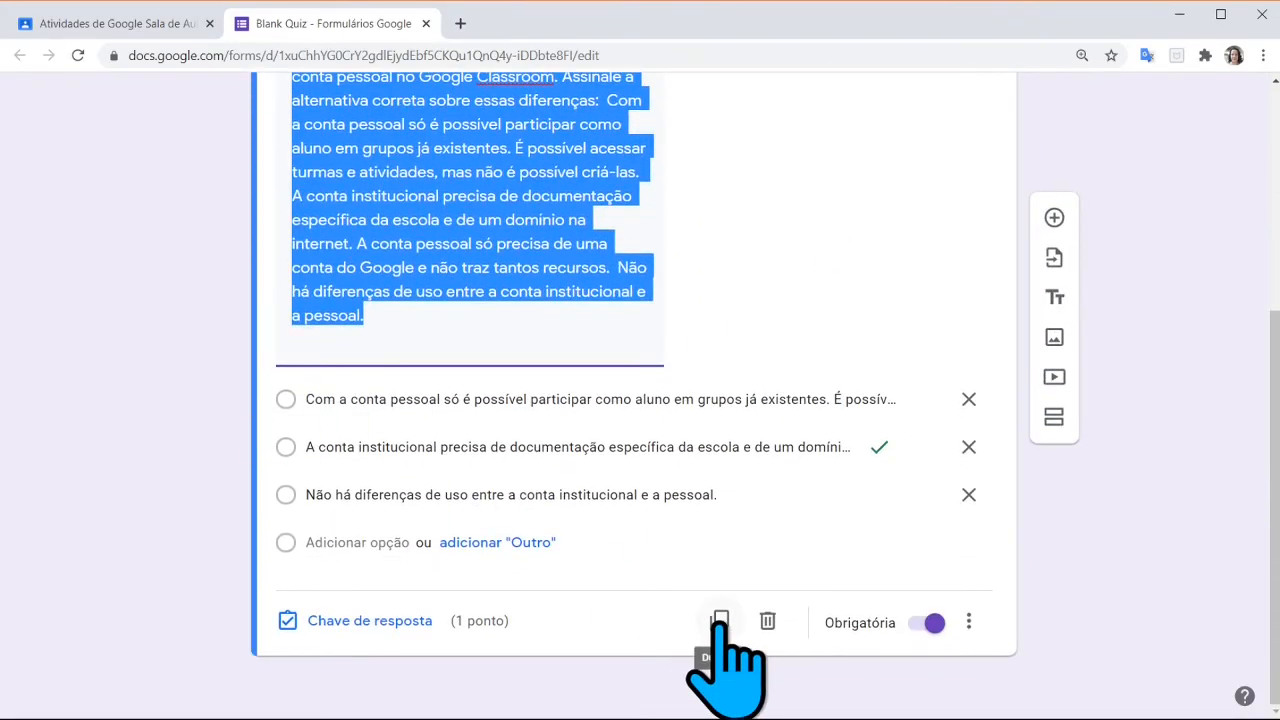
{"action": "scroll", "coordinate": [800, 540], "scroll_direction": "up", "scroll_amount": 2}
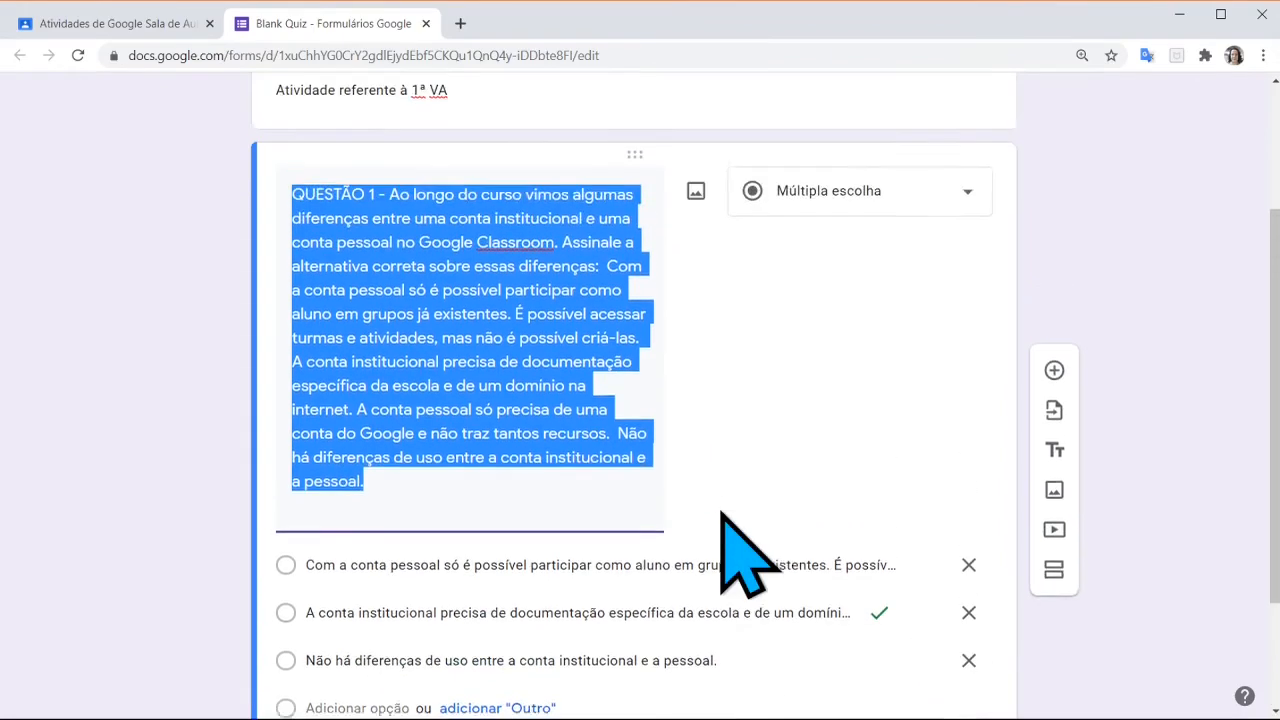
Add a new multiple-choice question with the QUESTÃO 2 text asking how the teacher can invite students to a Google Classroom class
{"action": "left_click", "coordinate": [1054, 218]}
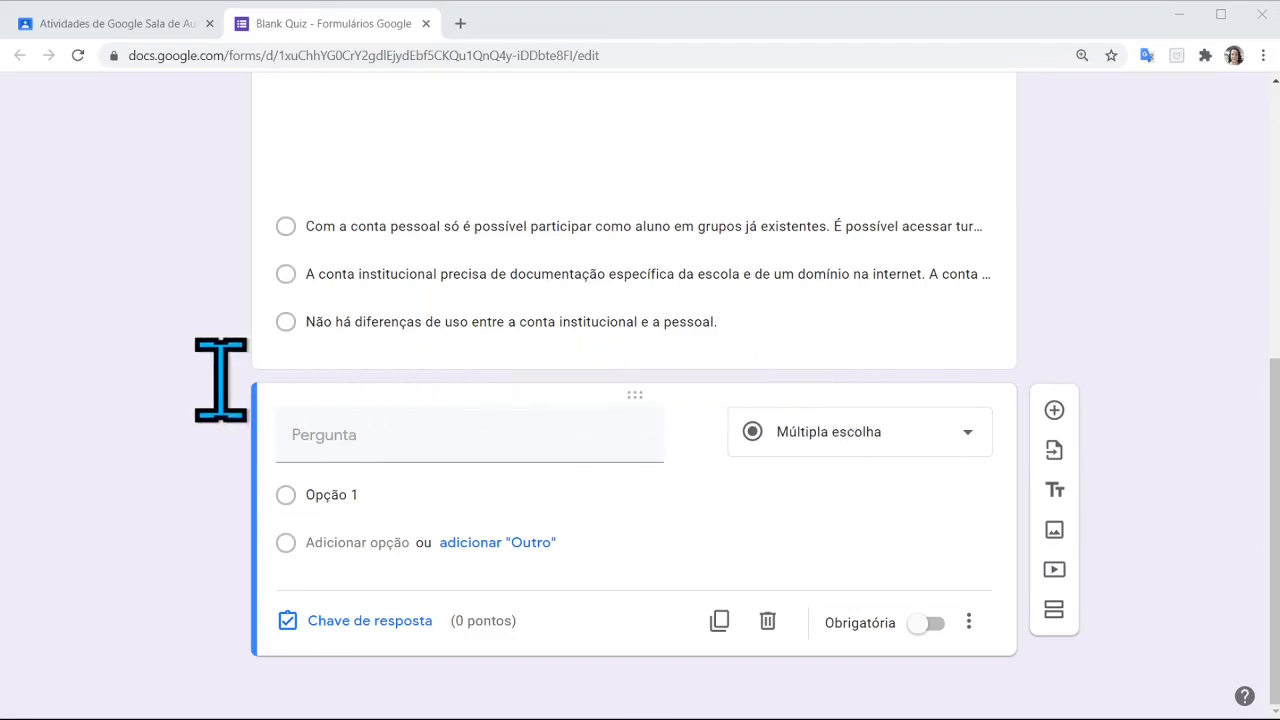
{"action": "left_click", "coordinate": [337, 432]}
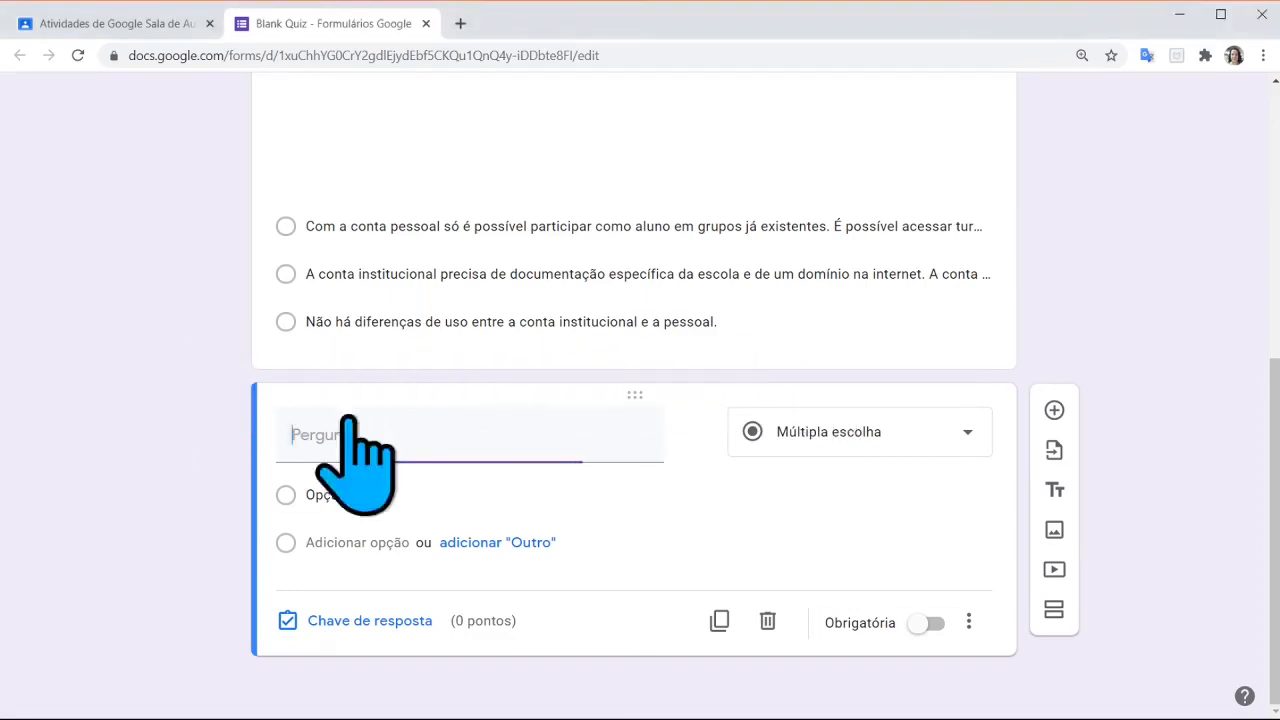
{"action": "type", "text": "QUESTÃO 2 - Depois de criar uma turma no Google Classroom o professor tem que convidar os alunos para que todos participem das atividades propostas. Como o professor pode convidar os alunos?"}
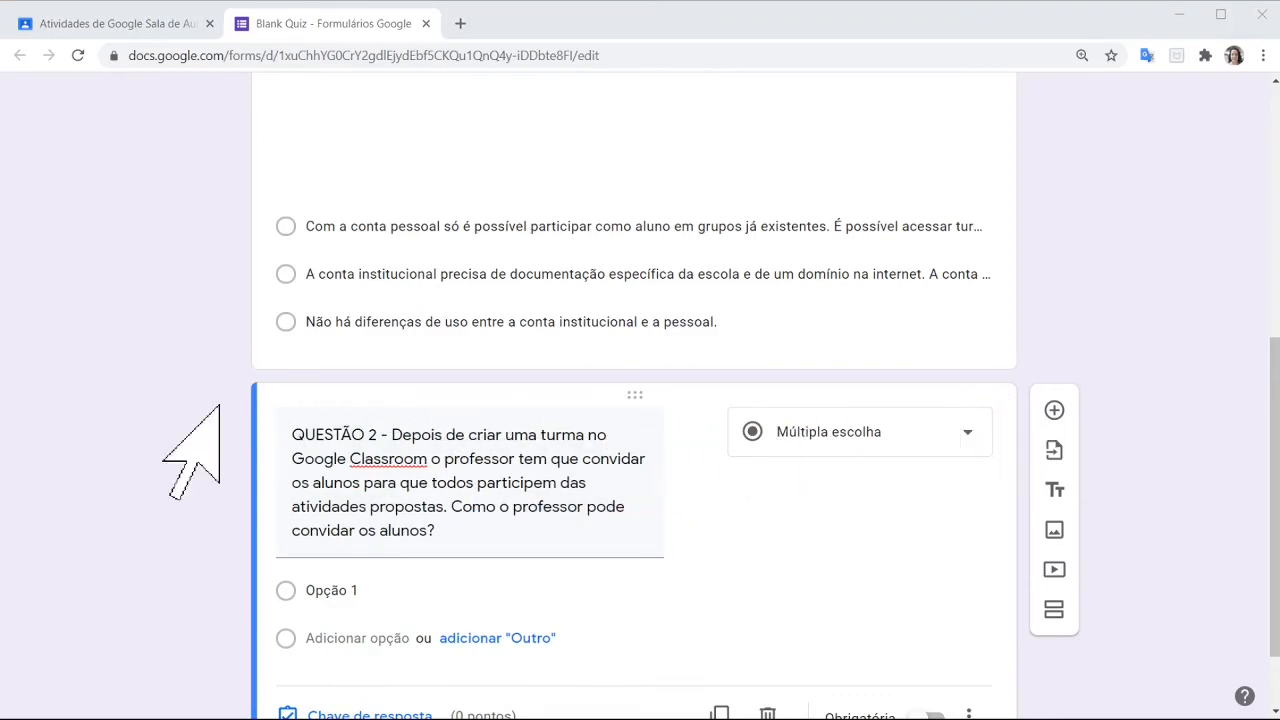
Enter three answer options for QUESTÃO 2, starting "Com um código enviado", "O professor pode convidar" and "Os alunos podem ser convidados"
{"action": "key", "text": "alt+Tab"}
{"action": "left_click", "coordinate": [356, 594]}
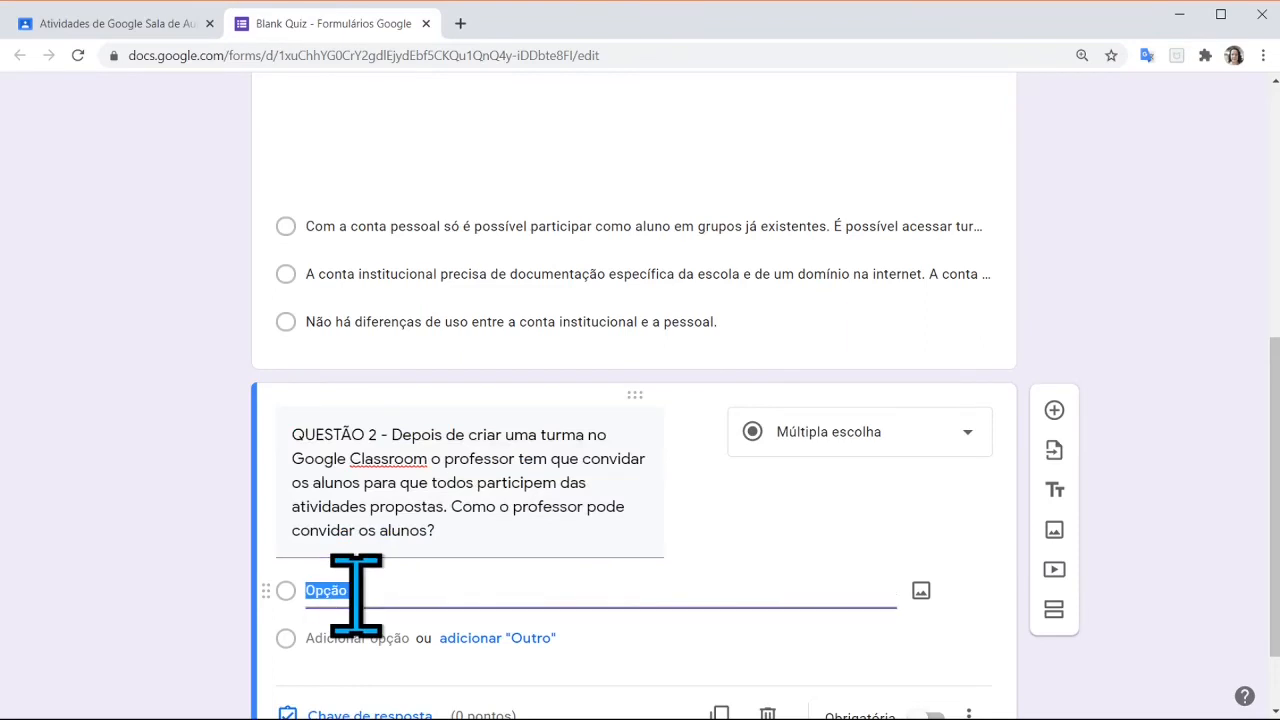
{"action": "key", "text": "ctrl+v"}
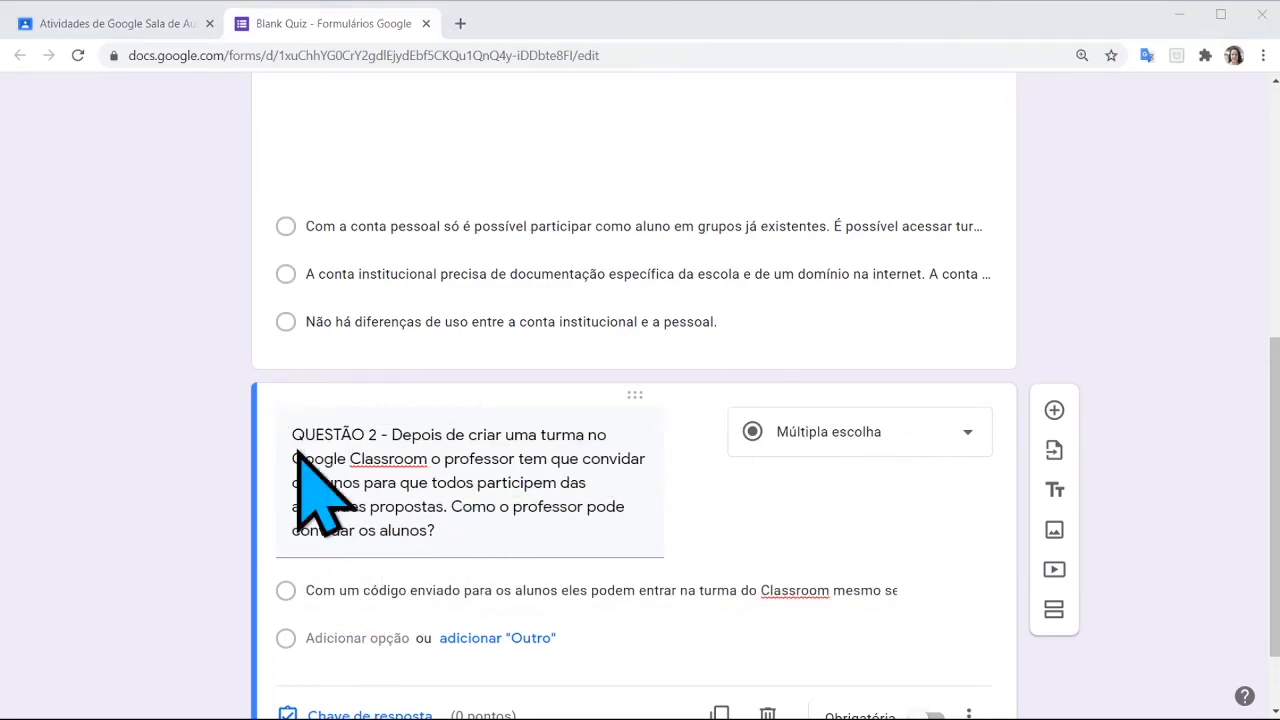
{"action": "left_click", "coordinate": [350, 590]}
{"action": "left_click", "coordinate": [349, 638]}
{"action": "key", "text": "ctrl+v"}
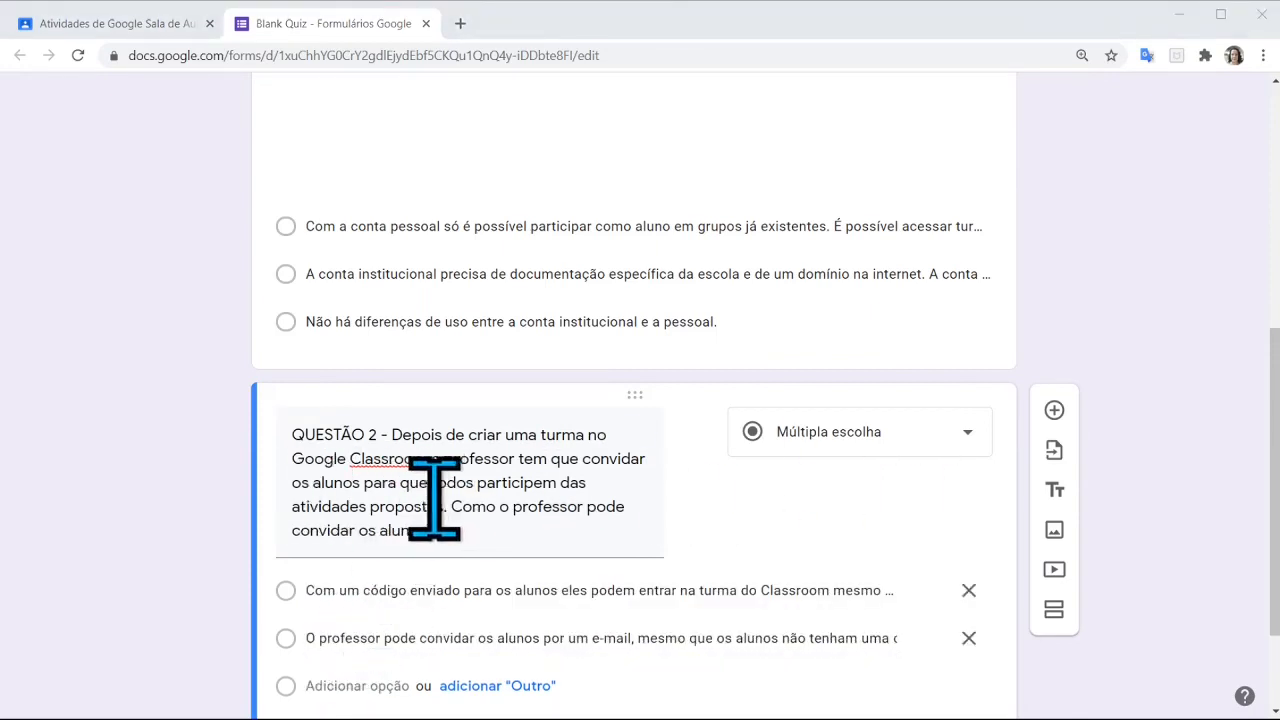
{"action": "left_click", "coordinate": [312, 542]}
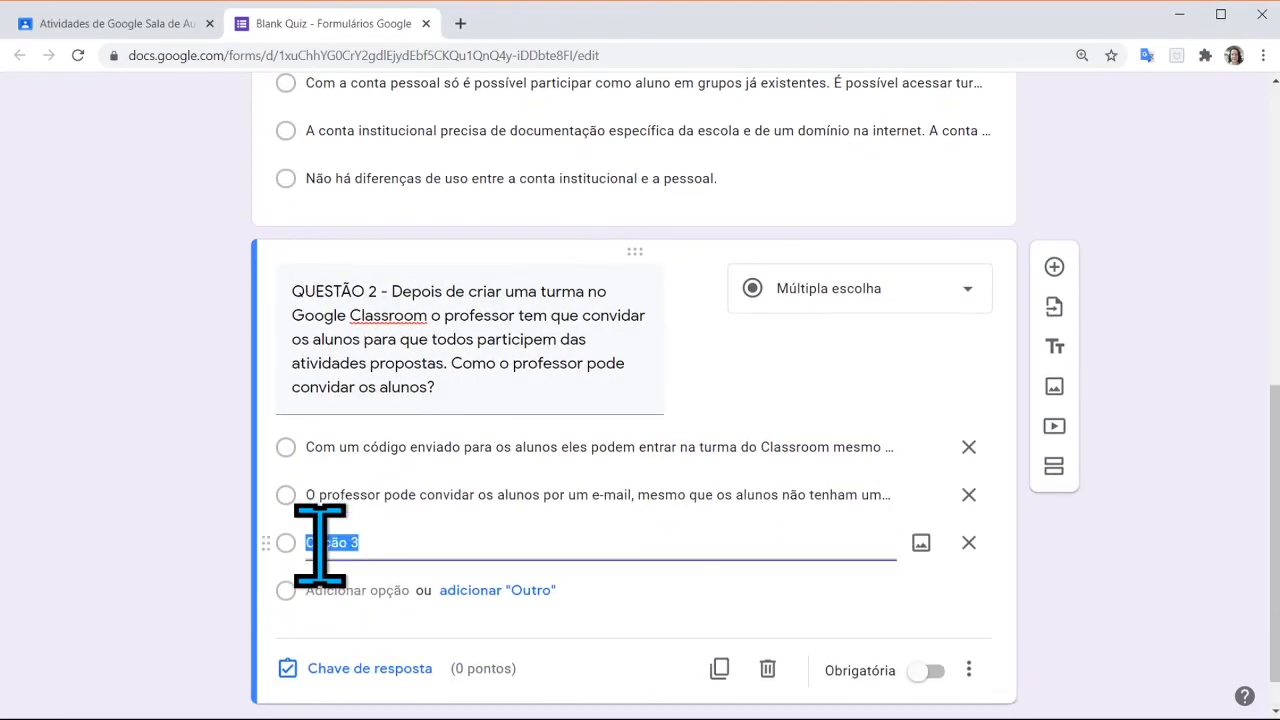
{"action": "key", "text": "ctrl+v"}
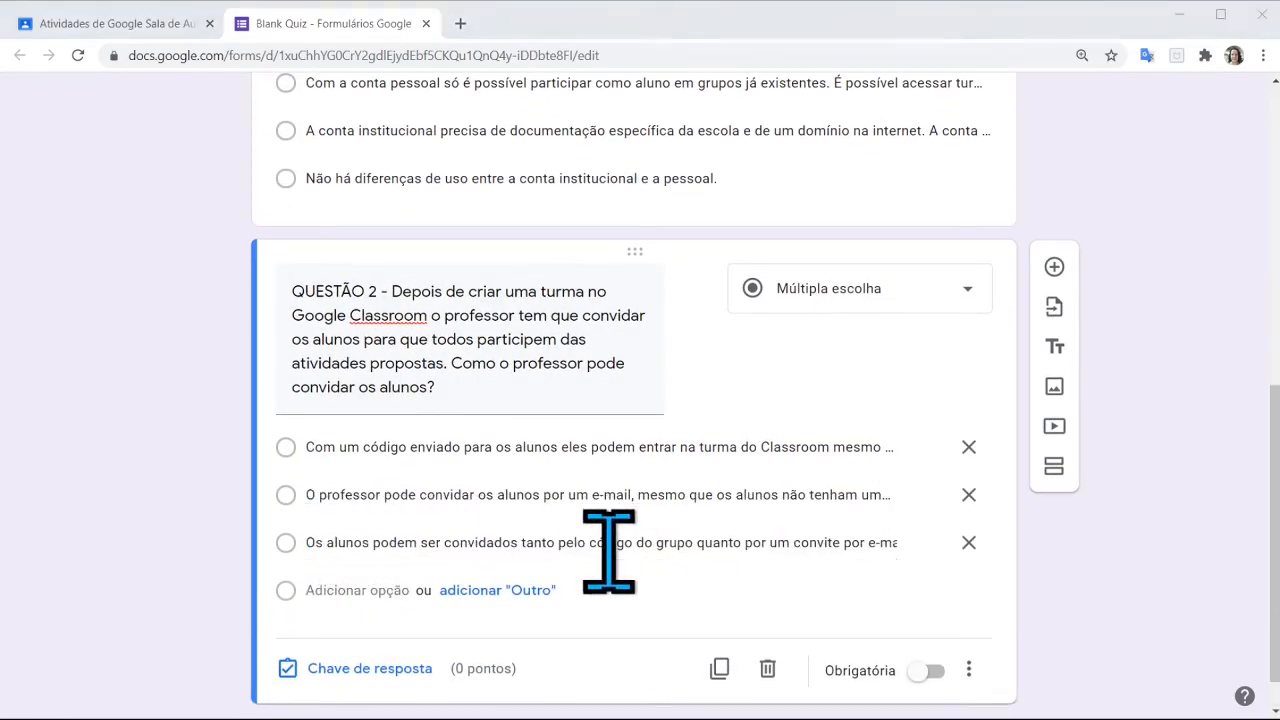
In the QUESTÃO 2 answer key, mark only the third option as correct and set its value to 1 point
{"action": "left_click", "coordinate": [385, 668]}
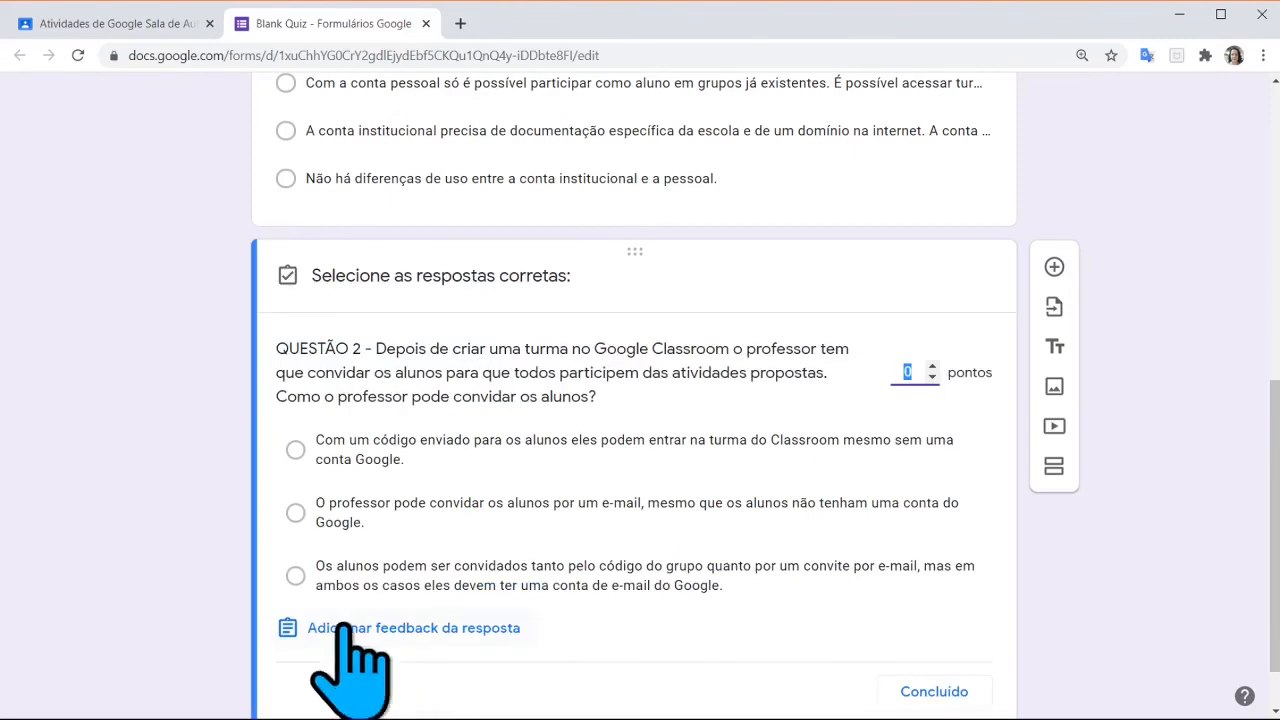
{"action": "left_click", "coordinate": [295, 575]}
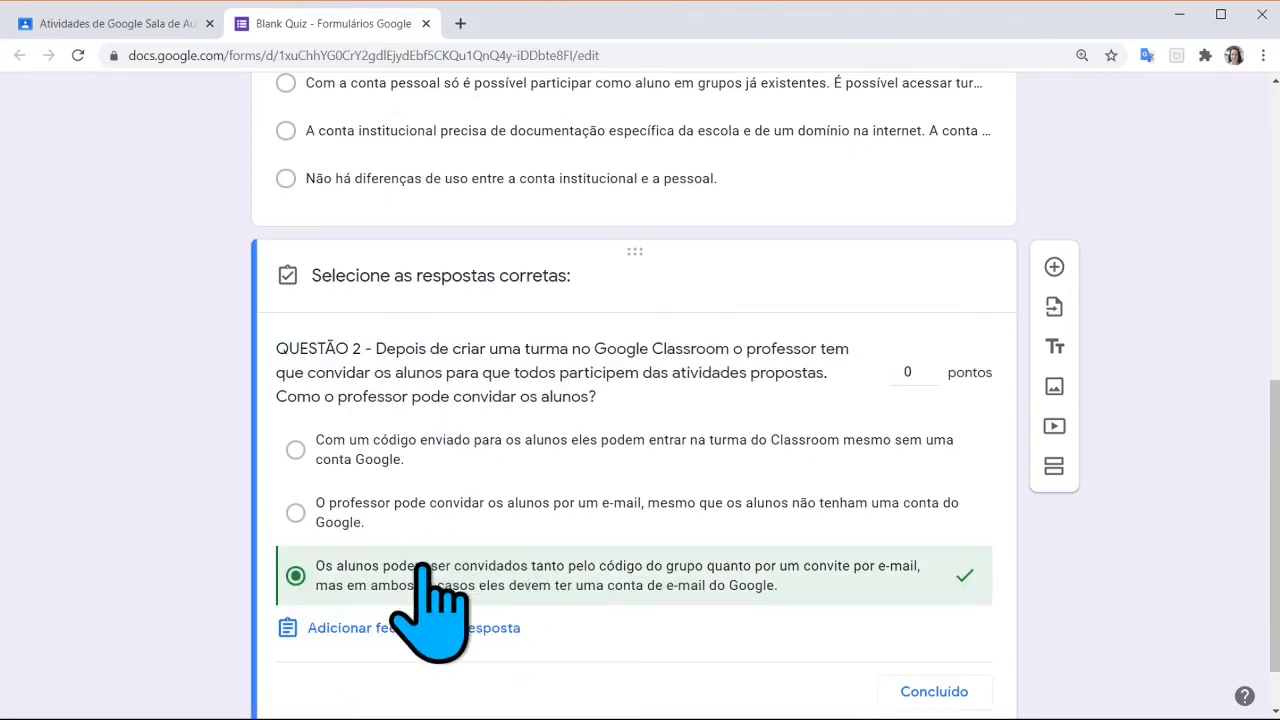
{"action": "left_click", "coordinate": [910, 372]}
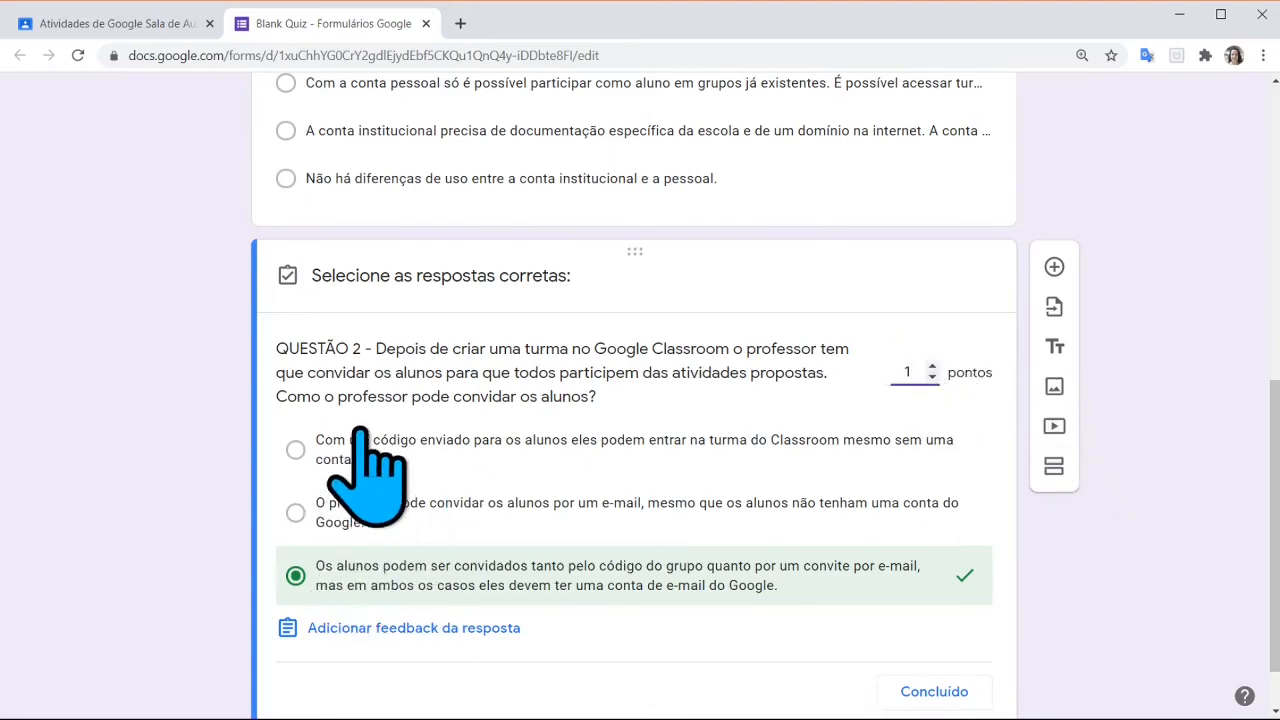
{"action": "left_click", "coordinate": [295, 449]}
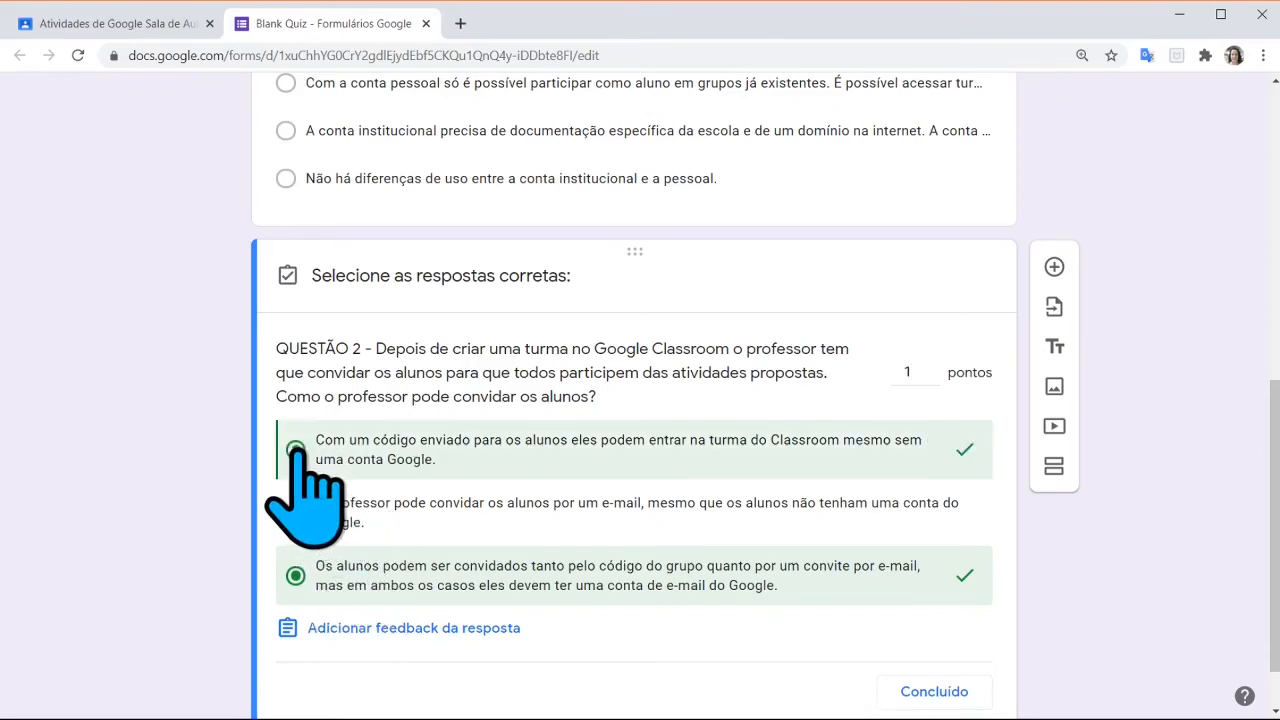
{"action": "left_click", "coordinate": [298, 450]}
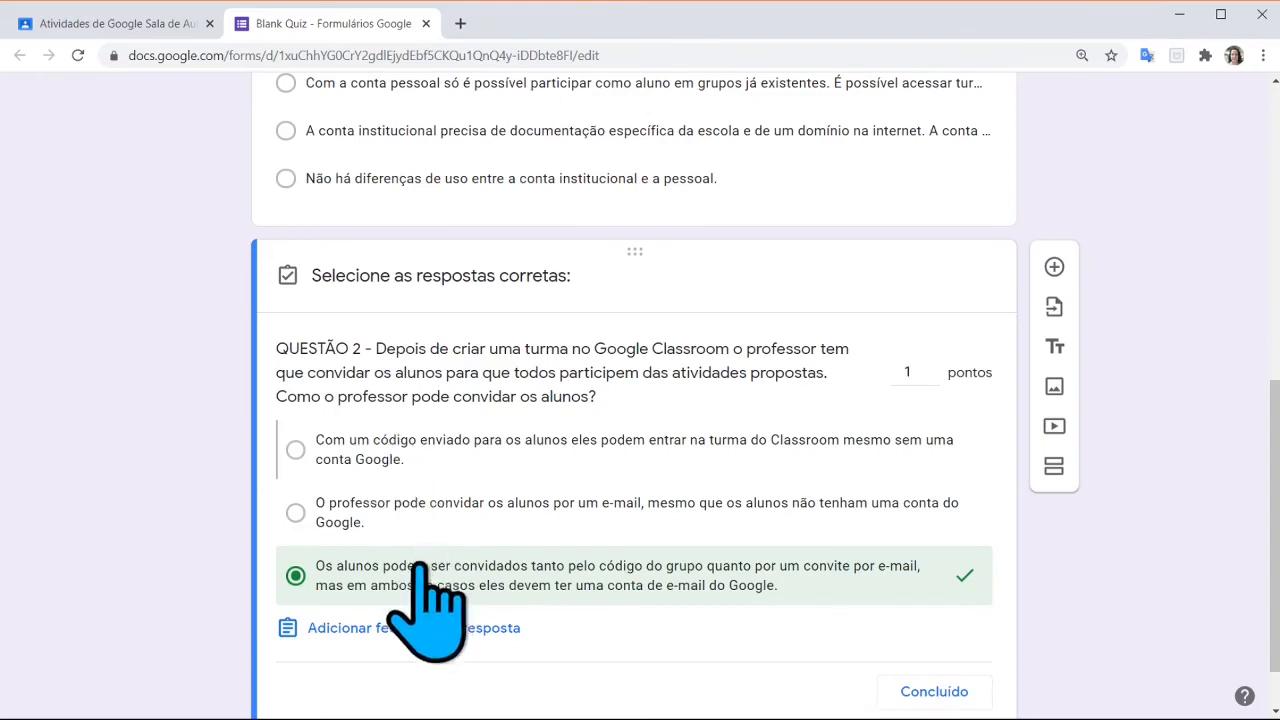
{"action": "left_click", "coordinate": [906, 690]}
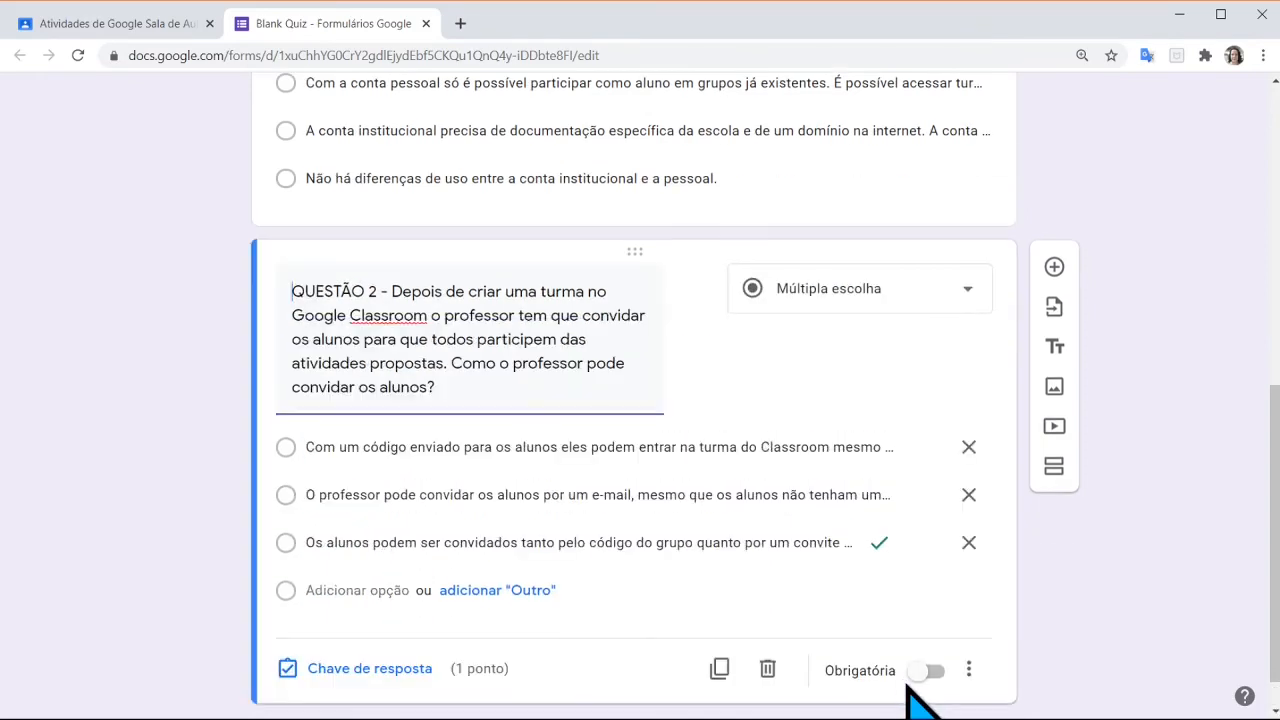
Examine the available question types and review both questions and the form header
{"action": "scroll", "coordinate": [960, 600], "scroll_direction": "down", "scroll_amount": 1}
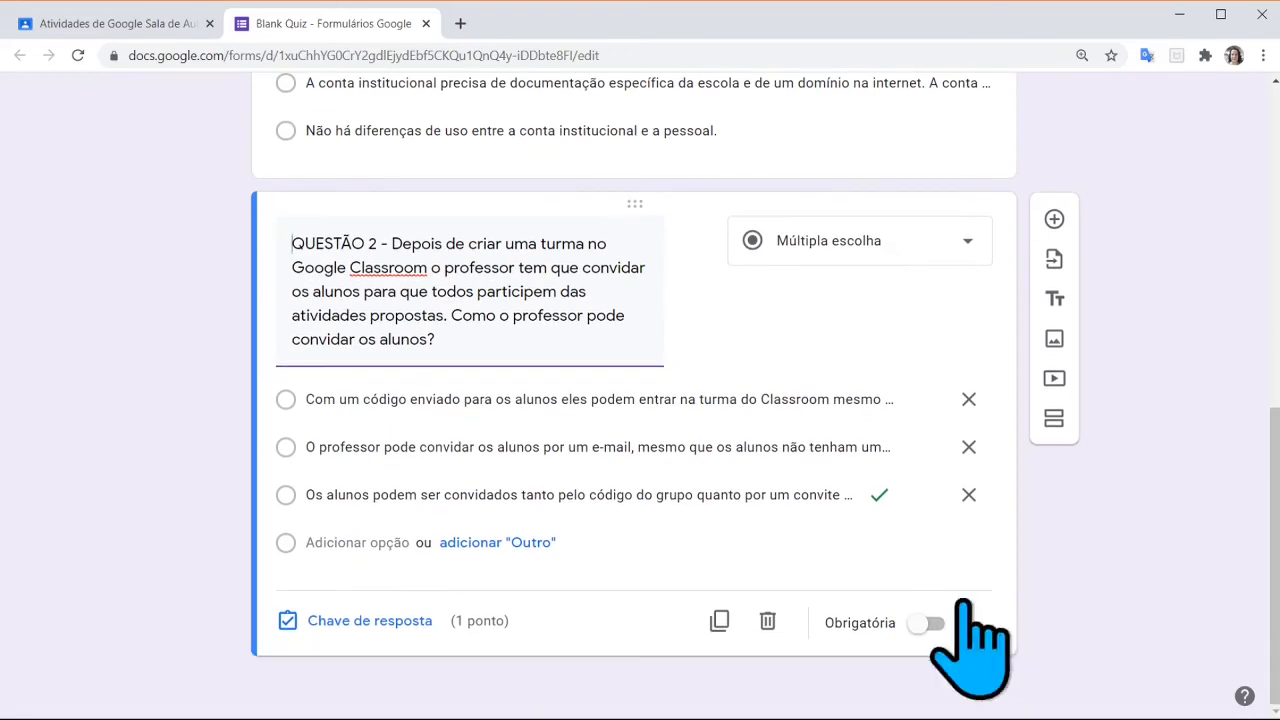
{"action": "left_click", "coordinate": [966, 247]}
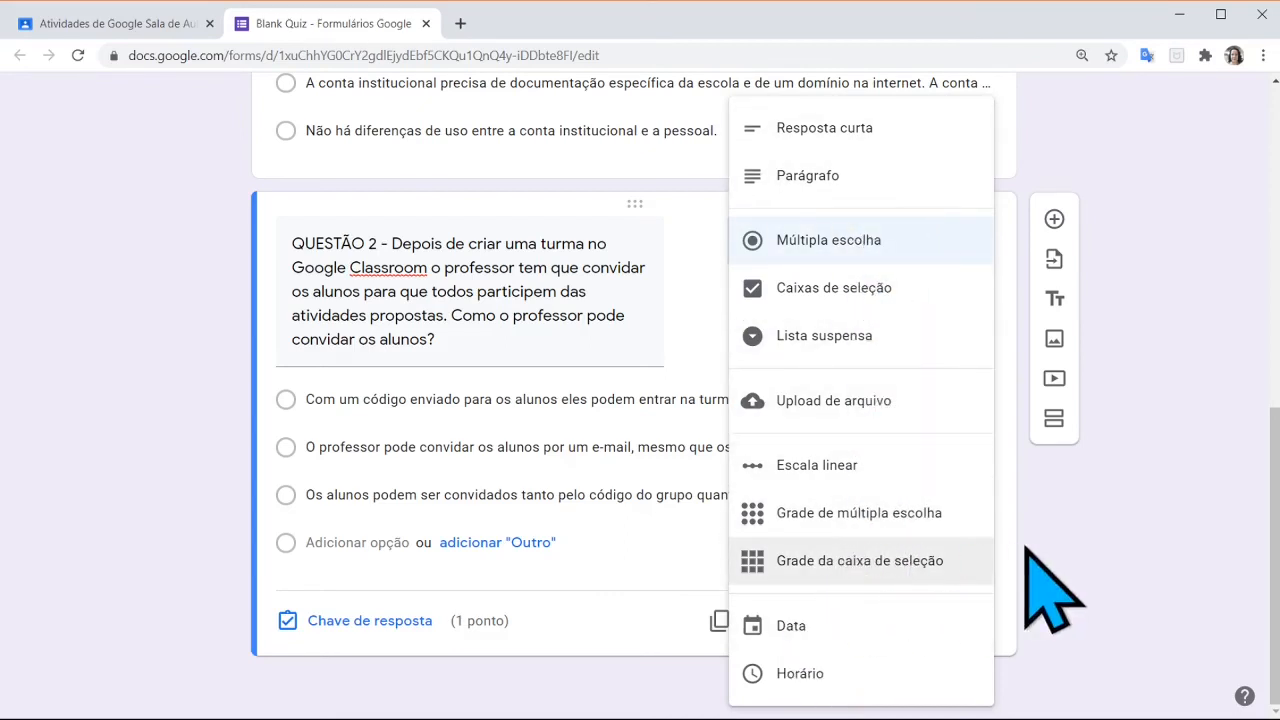
{"action": "left_click", "coordinate": [1074, 540]}
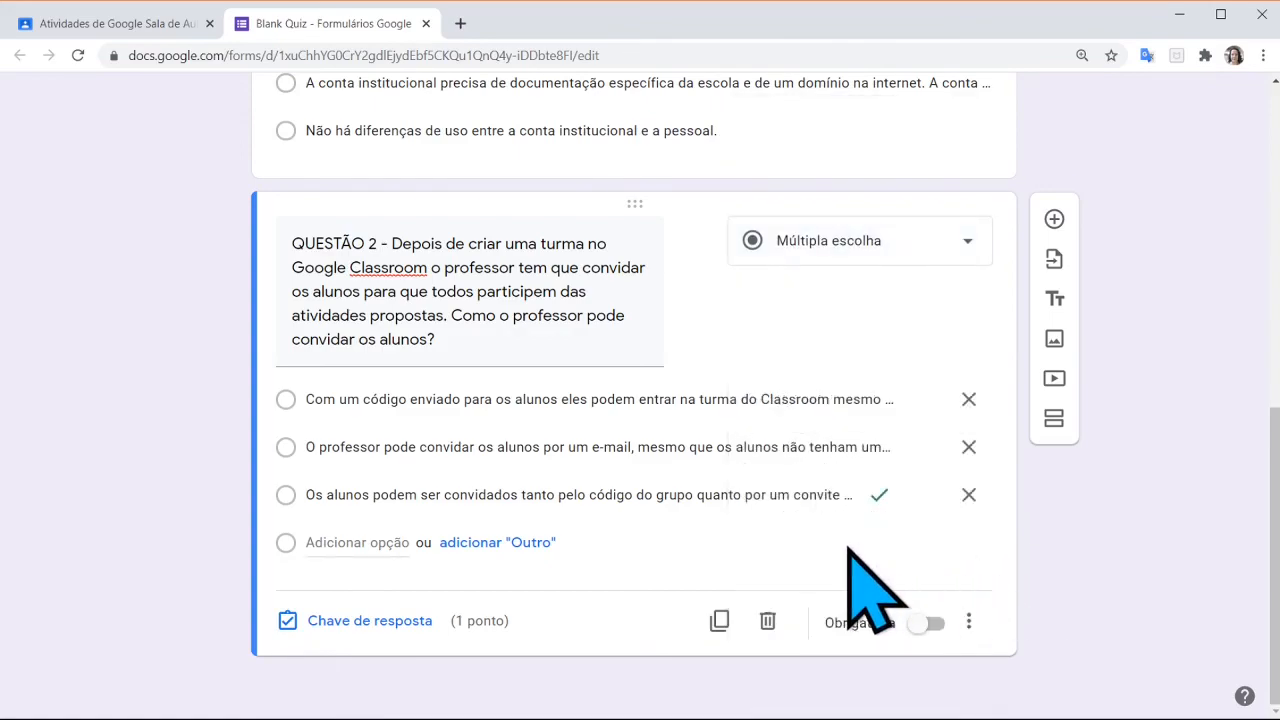
{"action": "scroll", "coordinate": [857, 586], "scroll_direction": "up", "scroll_amount": 10}
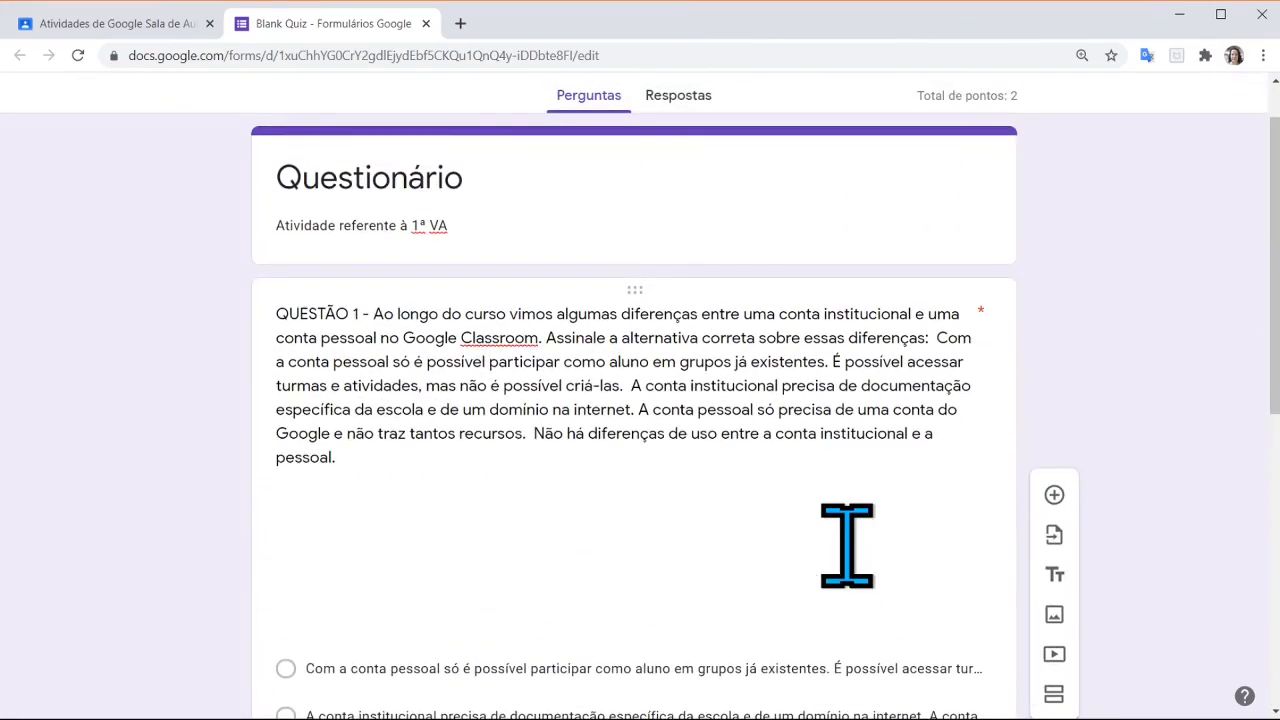
{"action": "scroll", "coordinate": [847, 545], "scroll_direction": "down", "scroll_amount": 6}
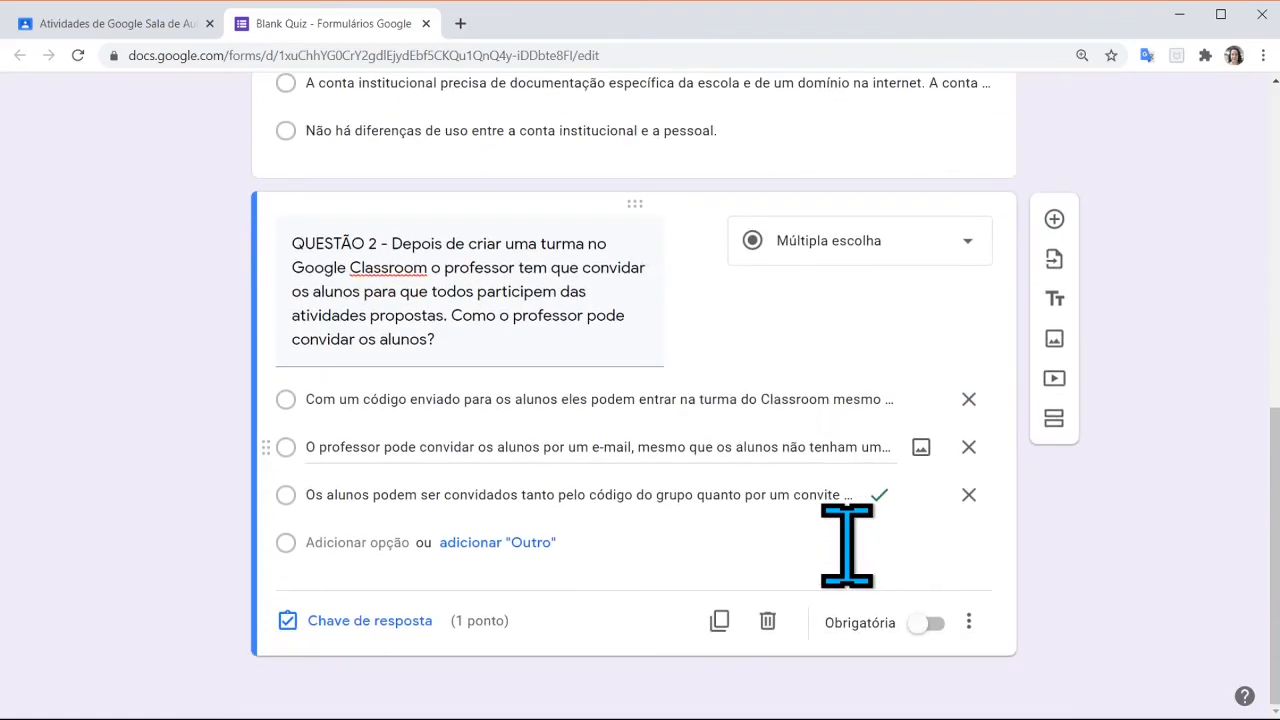
{"action": "scroll", "coordinate": [207, 292], "scroll_direction": "up", "scroll_amount": 2}
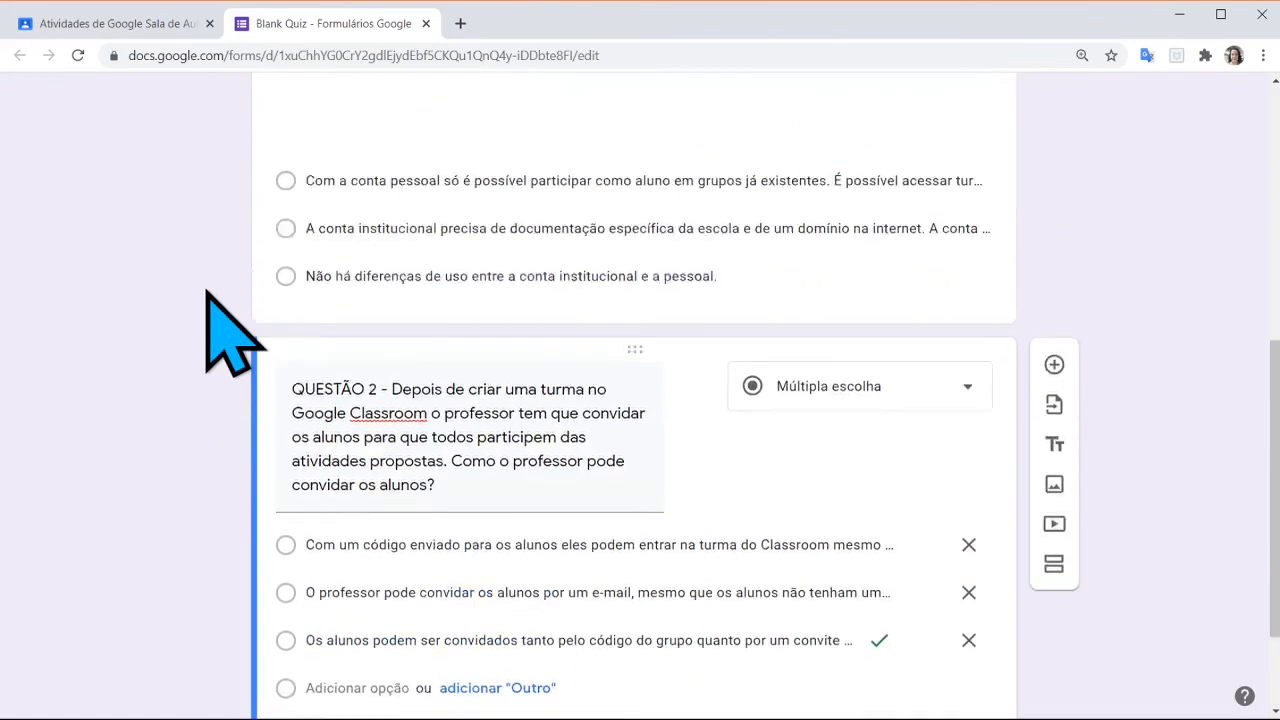
{"action": "scroll", "coordinate": [207, 292], "scroll_direction": "up", "scroll_amount": 5}
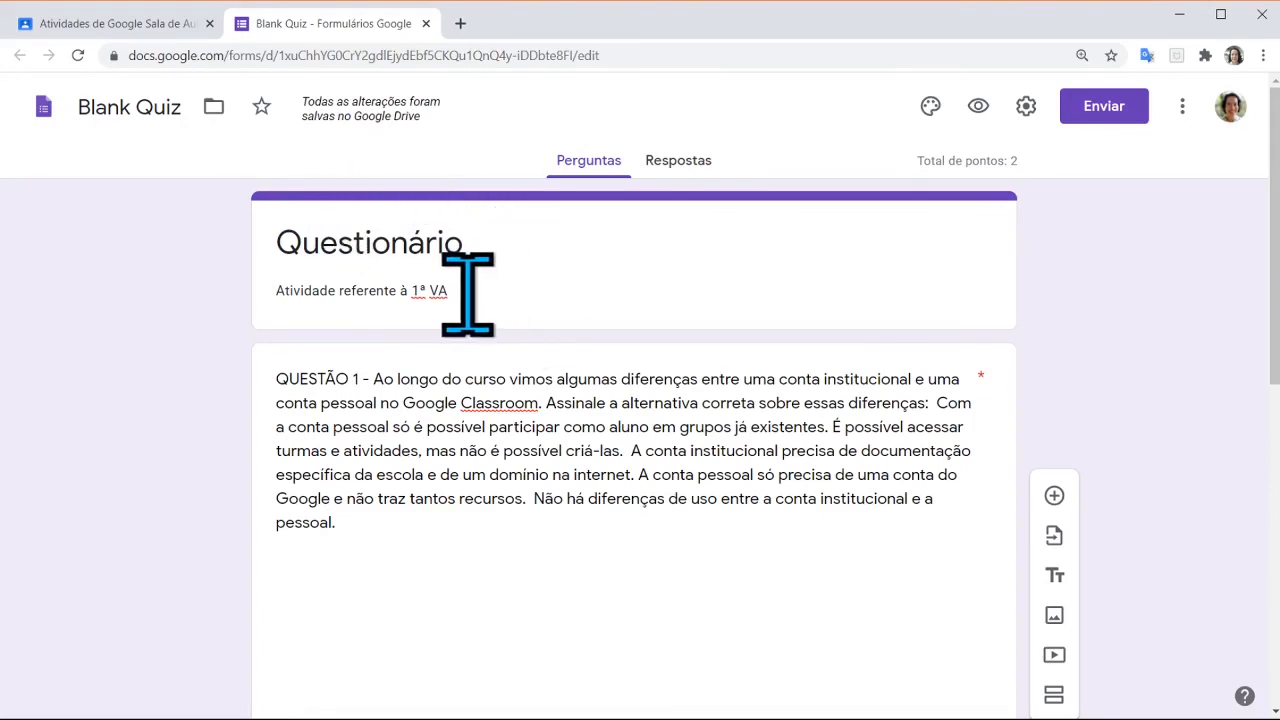
Close the quiz form to return to the Classroom activity and open its publishing options
{"action": "left_click", "coordinate": [426, 23]}
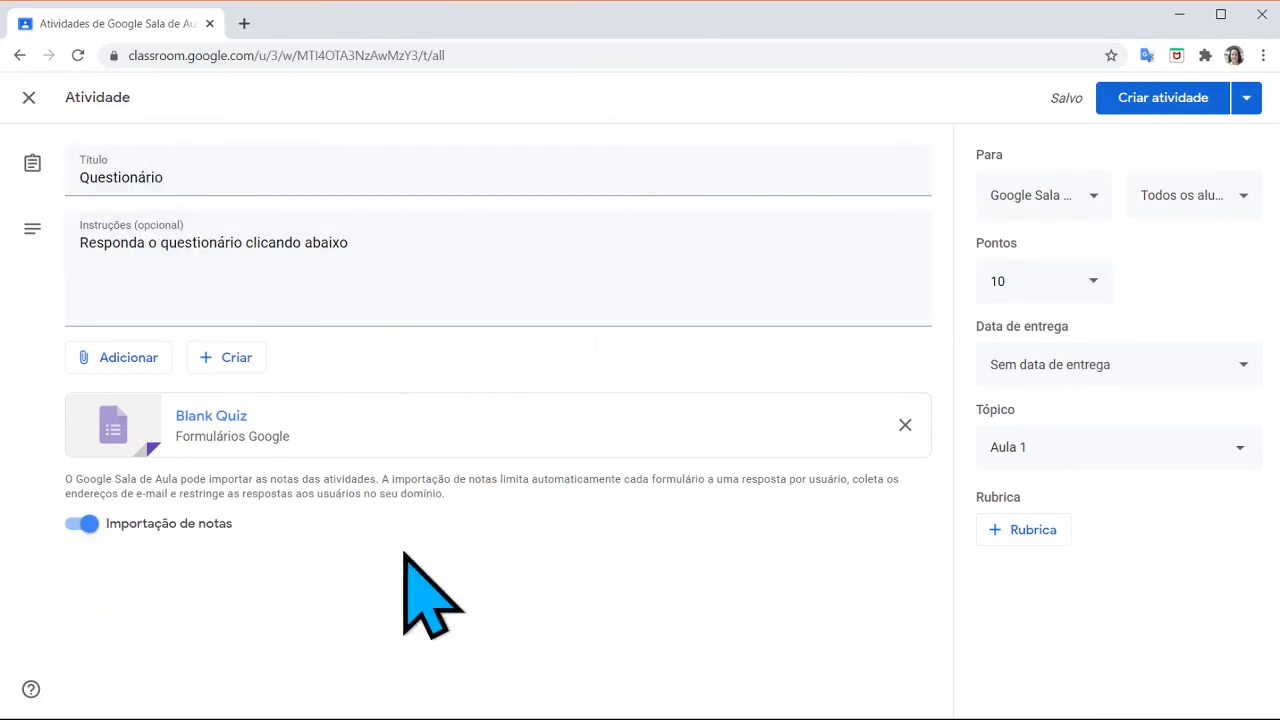
{"action": "left_click", "coordinate": [1247, 97]}
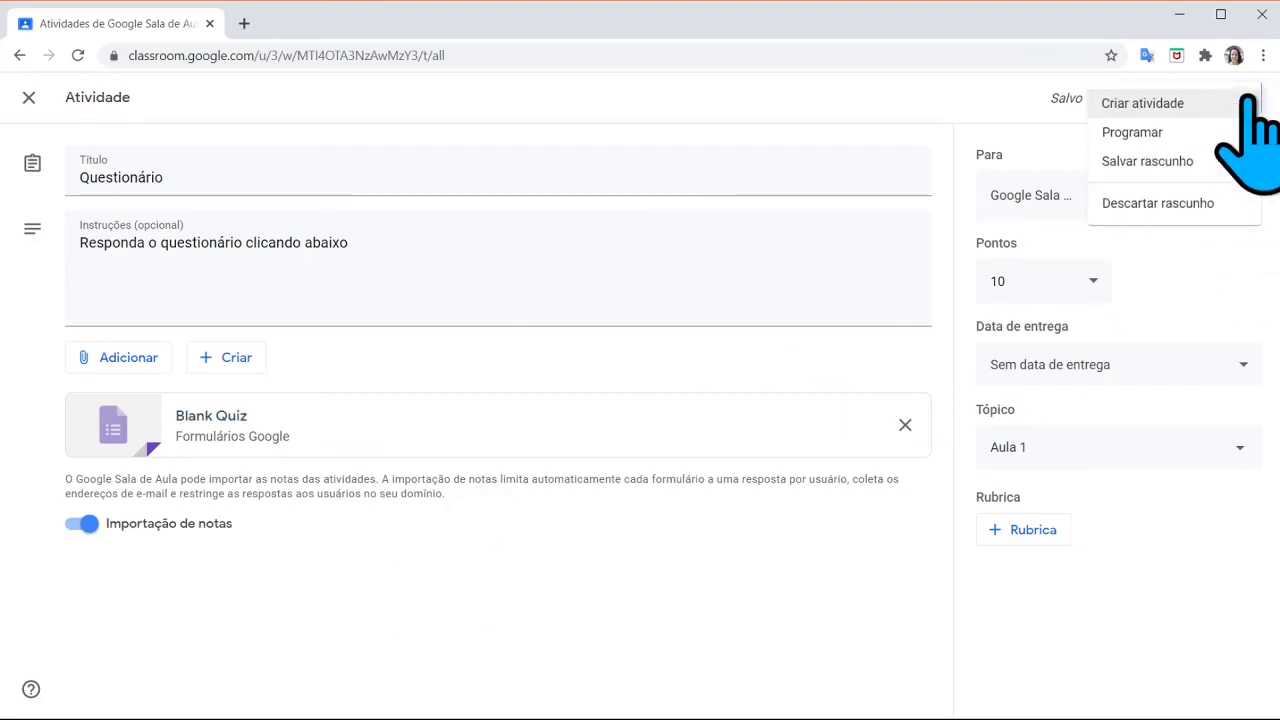